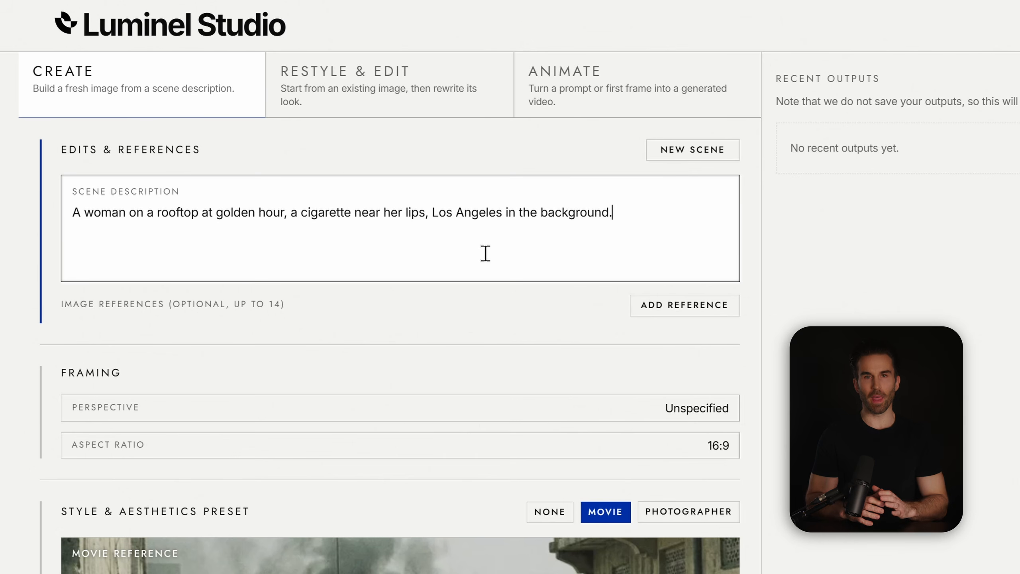
Add a Character reference of type General using the image woman-black-dress.jpg.
click(689, 307)
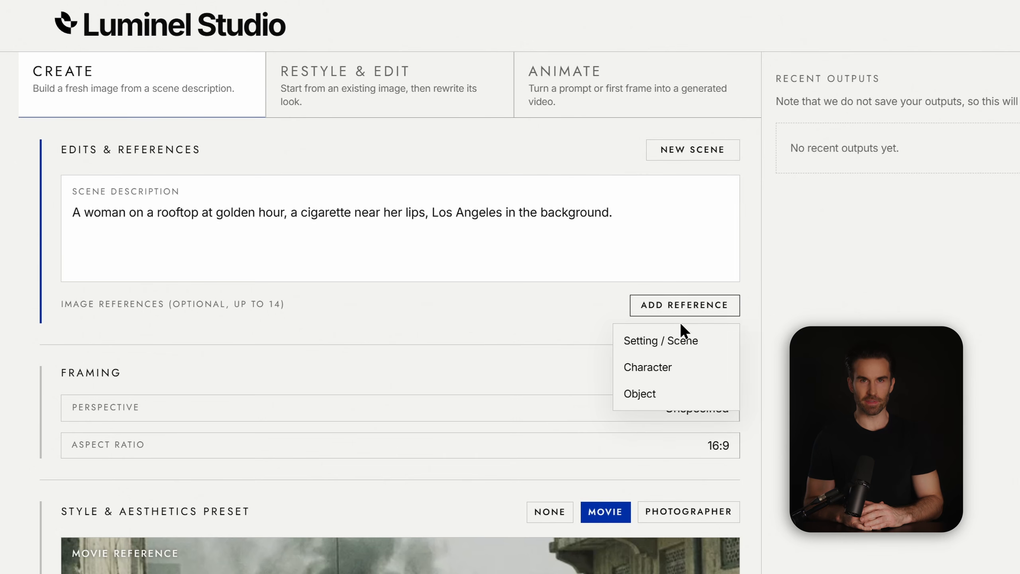
click(678, 372)
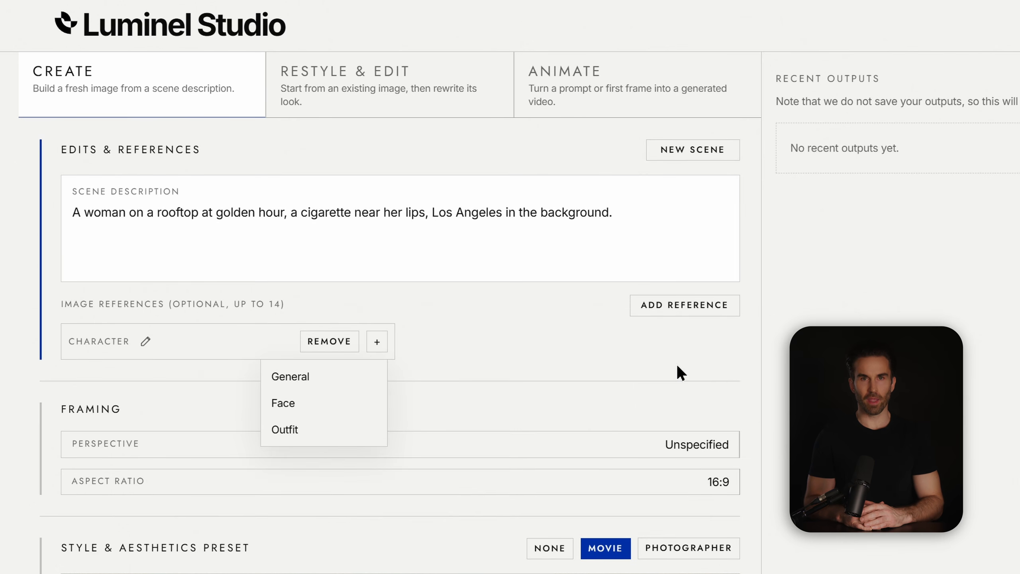
click(298, 381)
click(312, 81)
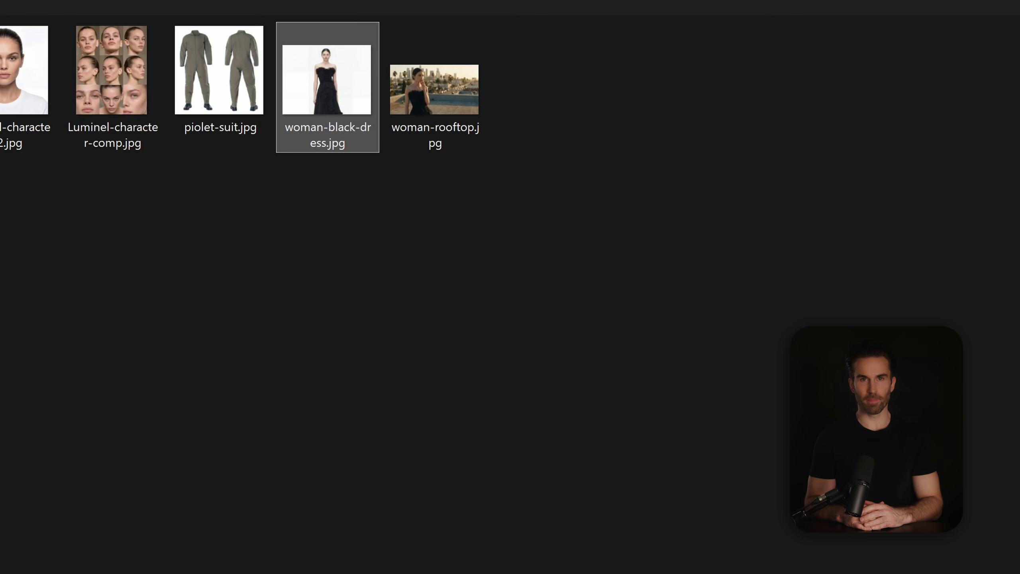
key(Return)
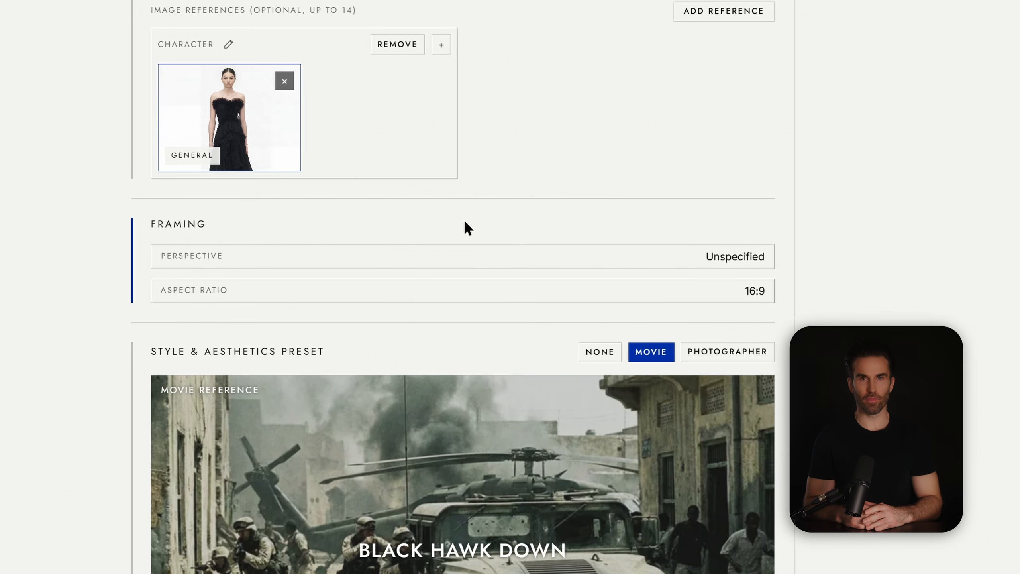
Frame the scene as Medium Close-Up / Upper Body Shot with a 16:9 aspect ratio.
click(729, 255)
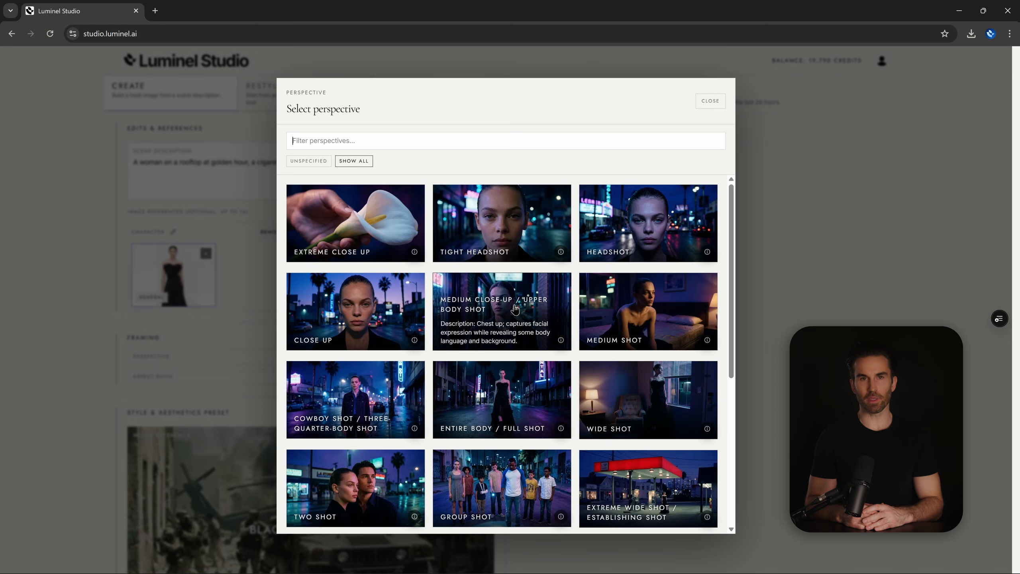
click(516, 309)
click(486, 376)
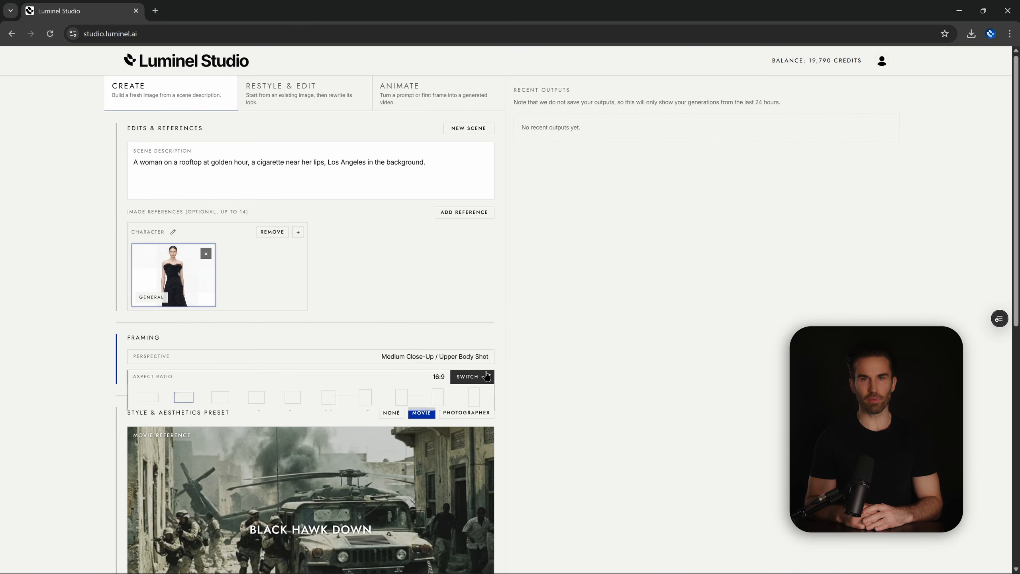
click(185, 397)
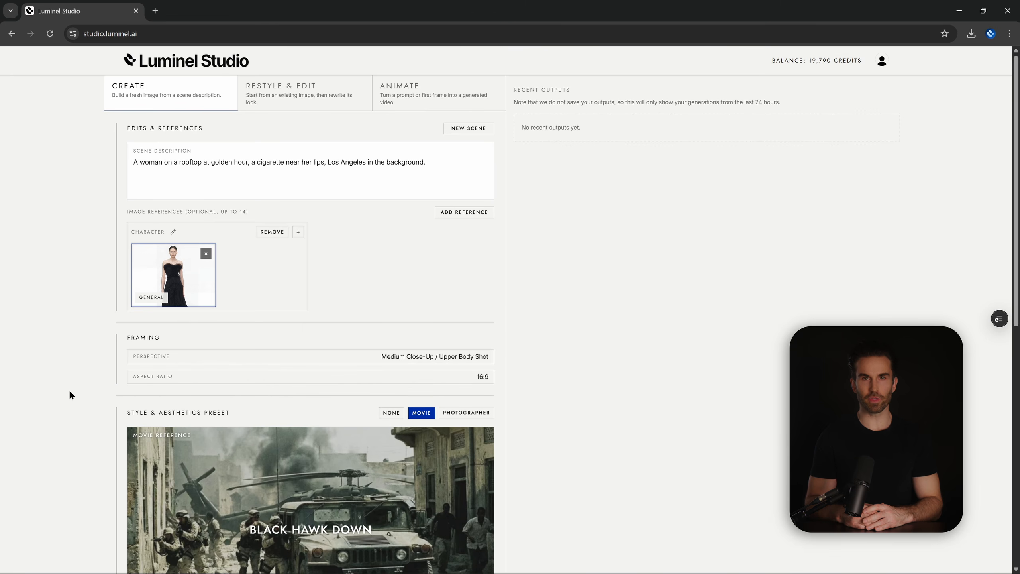
Set the style and aesthetics preset to None and choose the ARRI Alexa 35 as camera body.
scroll(70, 392, down, 7)
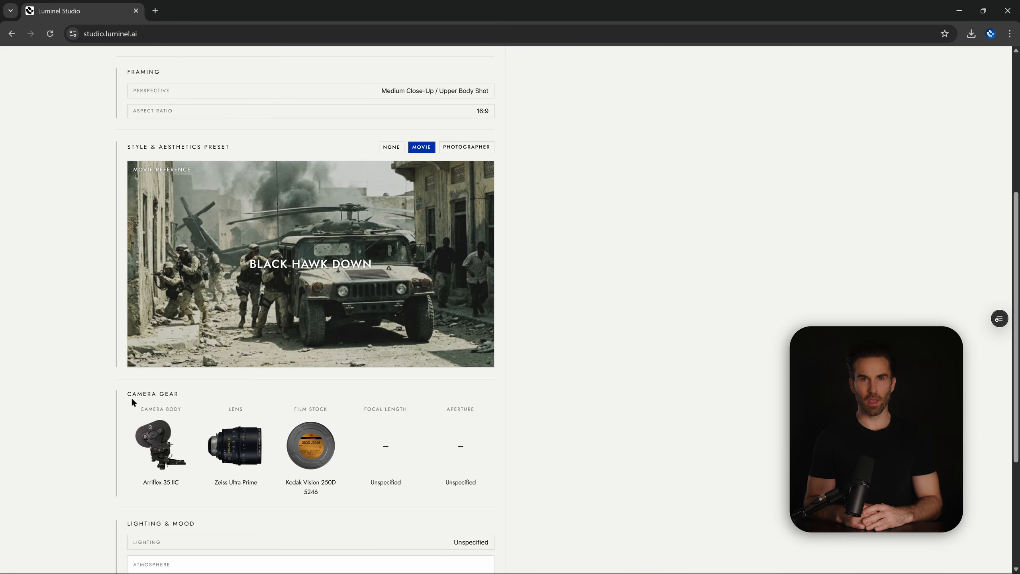
click(386, 149)
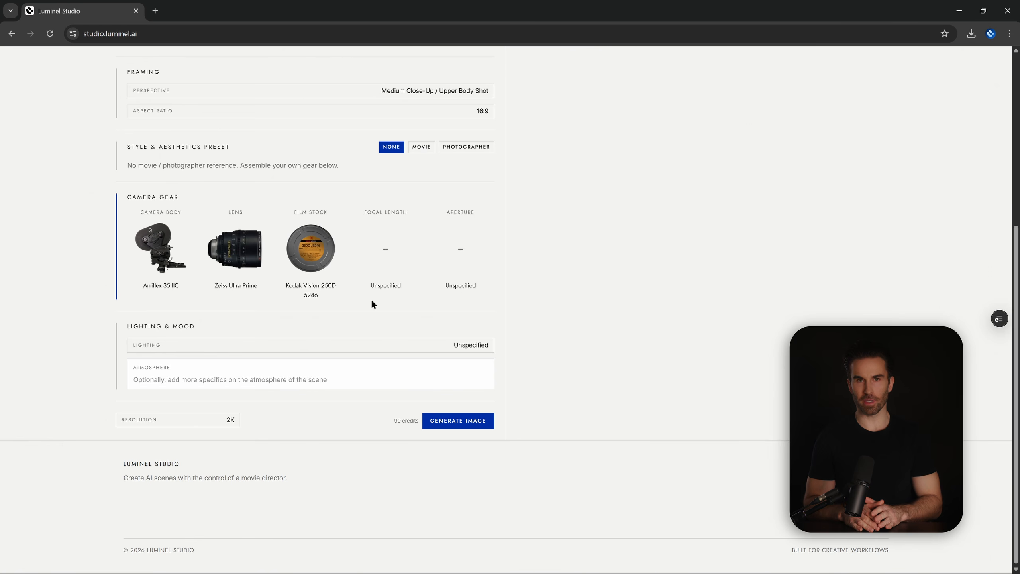
click(159, 252)
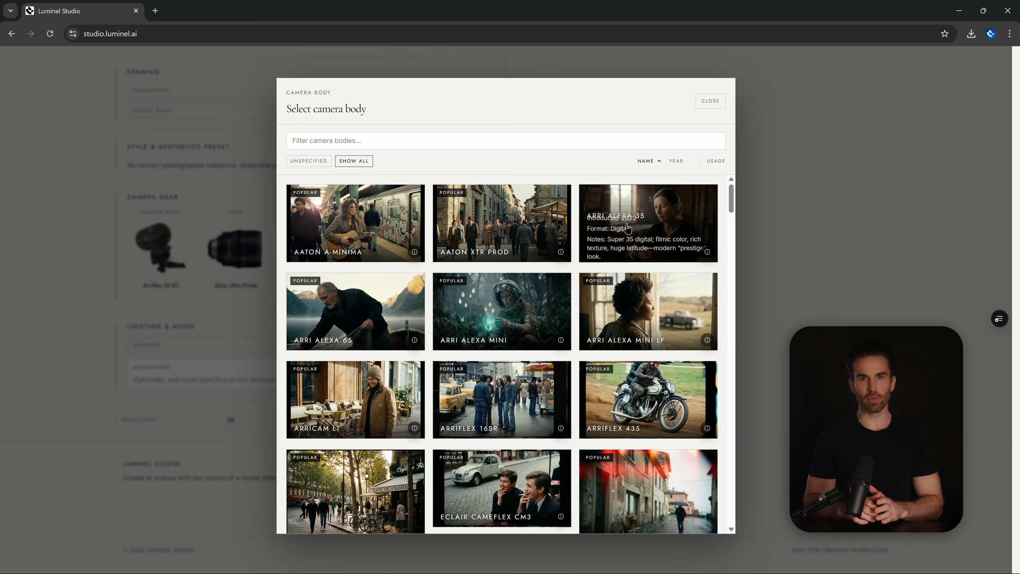
click(627, 228)
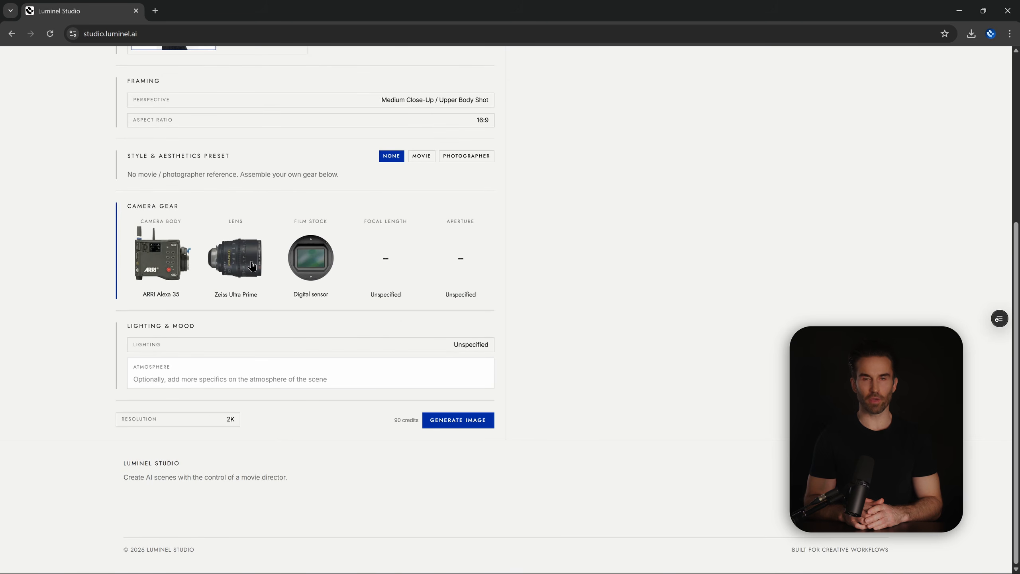
Choose the Arri Master Anamorphic lens and set the focal length to 50mm.
click(261, 286)
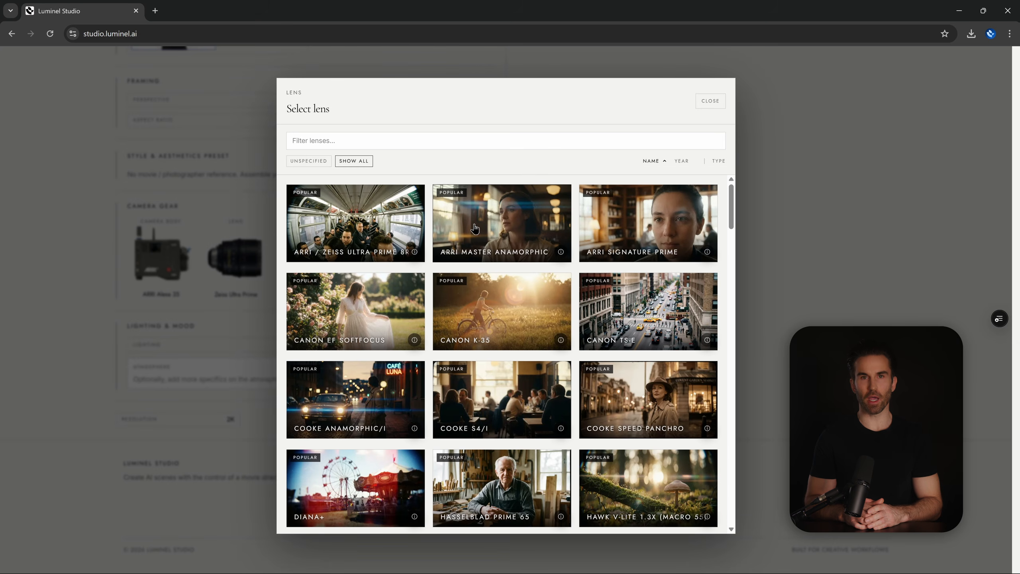
click(517, 224)
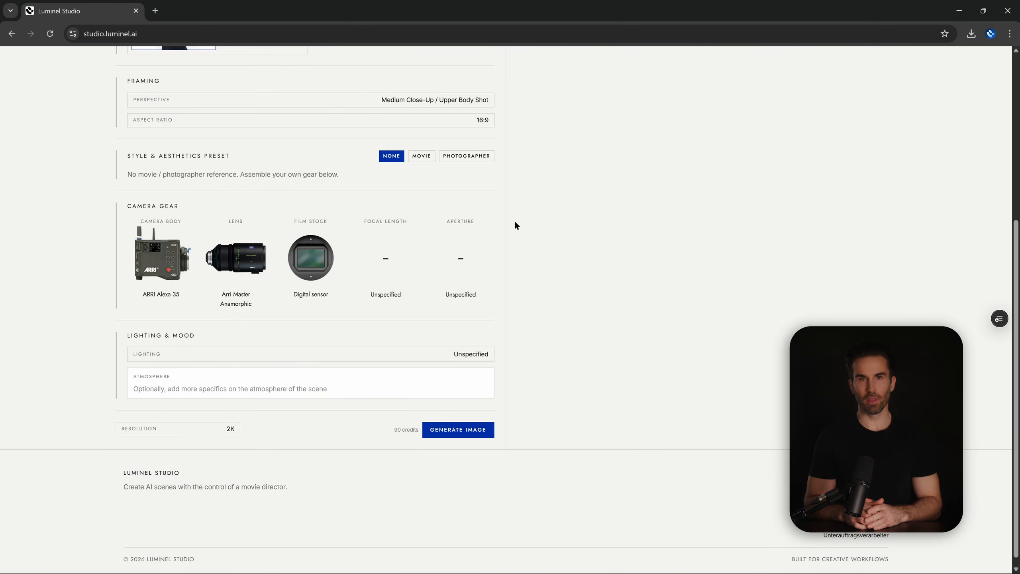
click(387, 269)
click(647, 193)
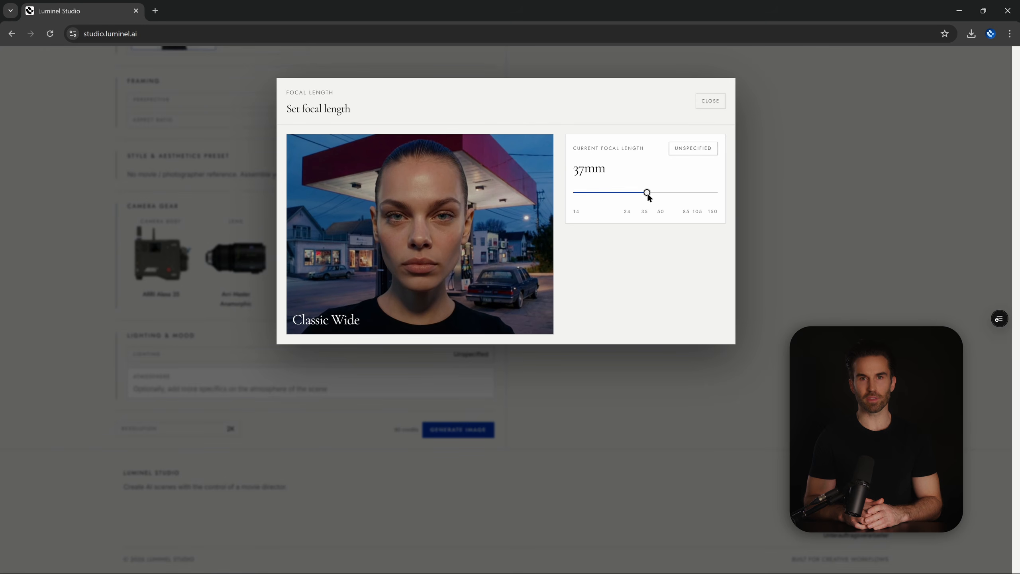
mouse_move(647, 193)
mouse_down()
mouse_move(612, 195)
mouse_move(662, 197)
mouse_up()
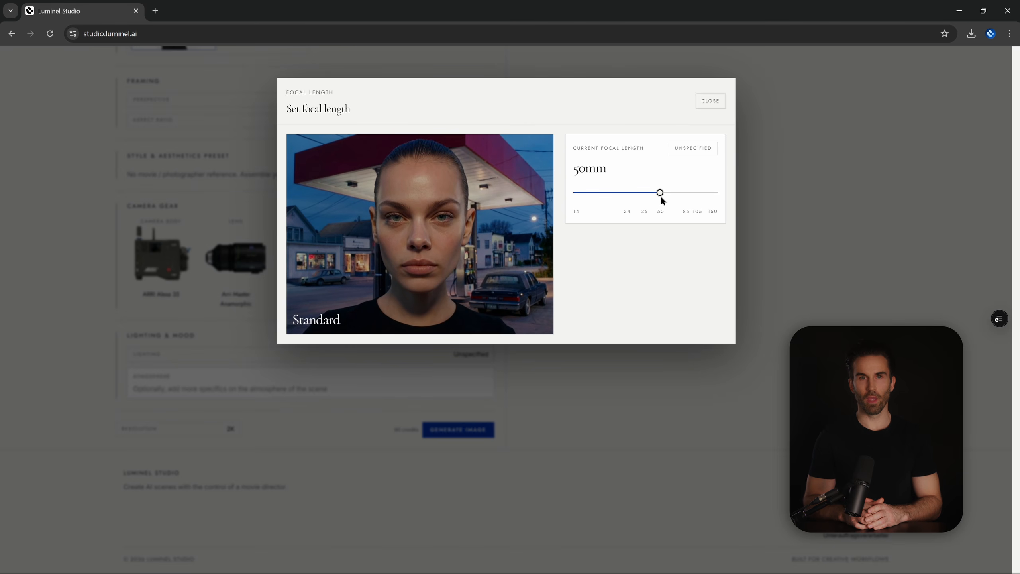
click(710, 102)
Set the camera's aperture to f/2.8.
click(464, 261)
mouse_move(640, 194)
mouse_down()
mouse_move(553, 196)
mouse_move(718, 194)
mouse_move(557, 198)
mouse_move(622, 194)
mouse_up()
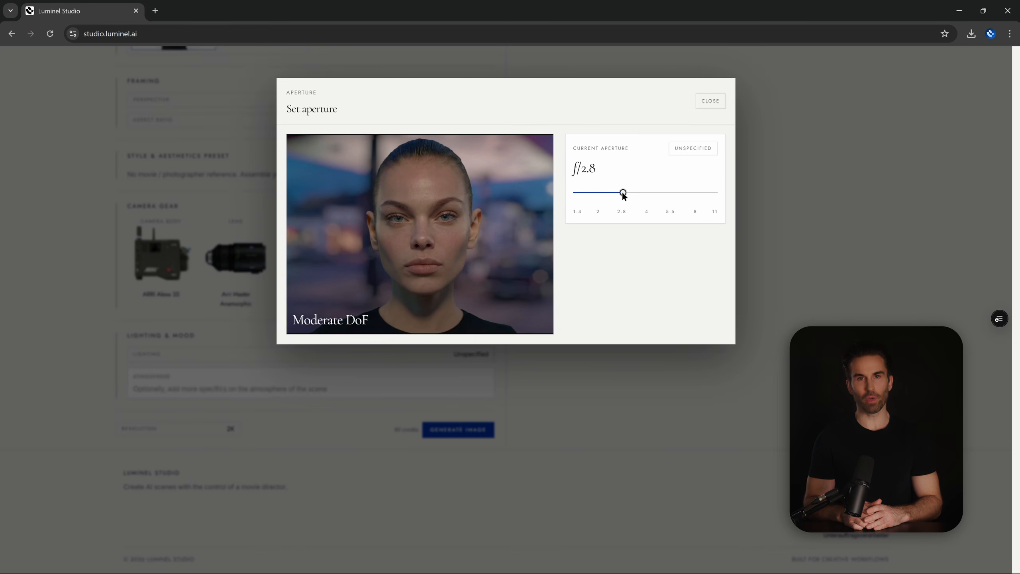
click(710, 101)
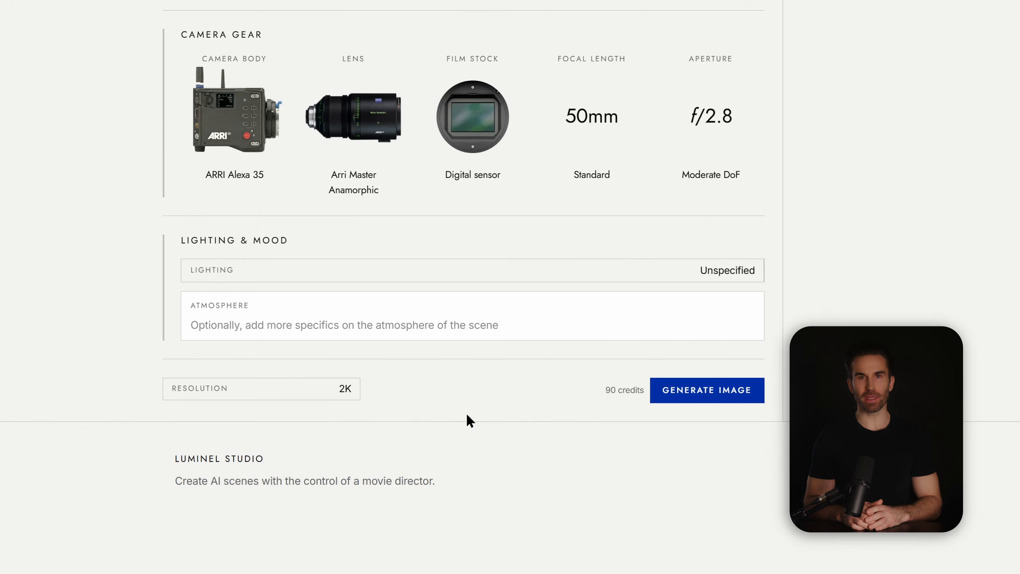
Choose 2K resolution and generate the image of the woman on the rooftop.
click(323, 389)
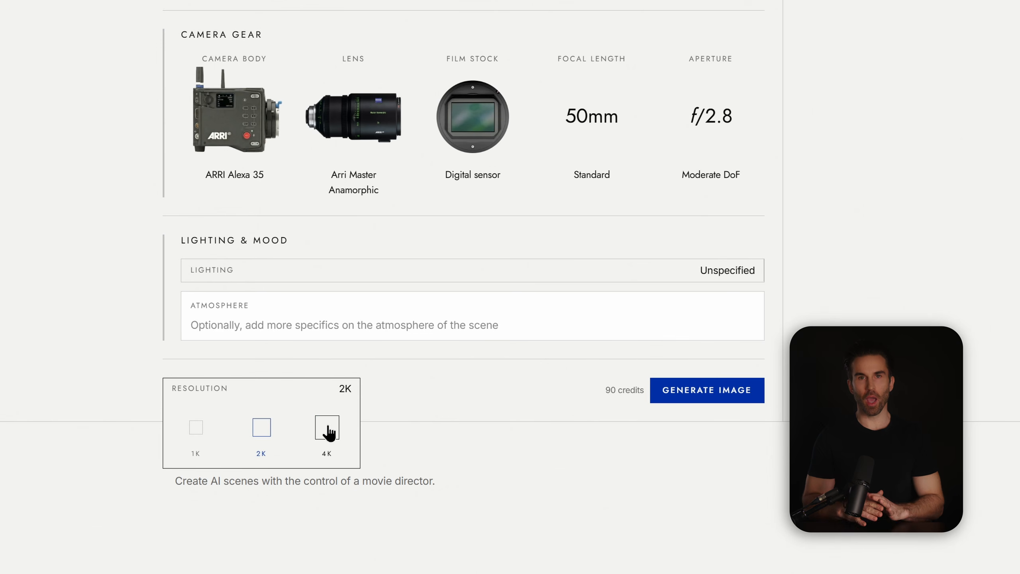
click(265, 422)
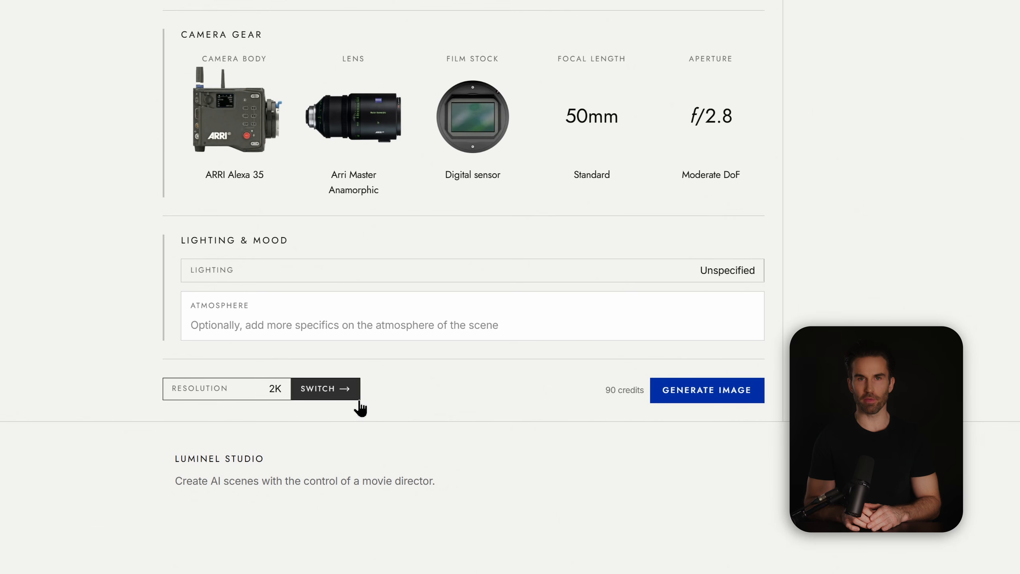
click(707, 390)
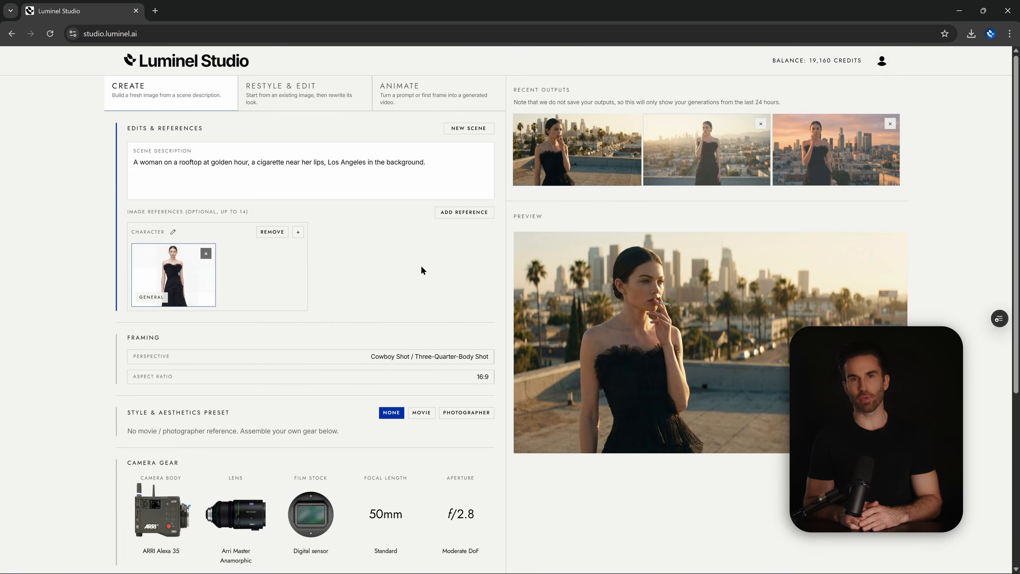
Switch to animating the rooftop image and check the video resolution options, leaving it at 720p.
click(428, 95)
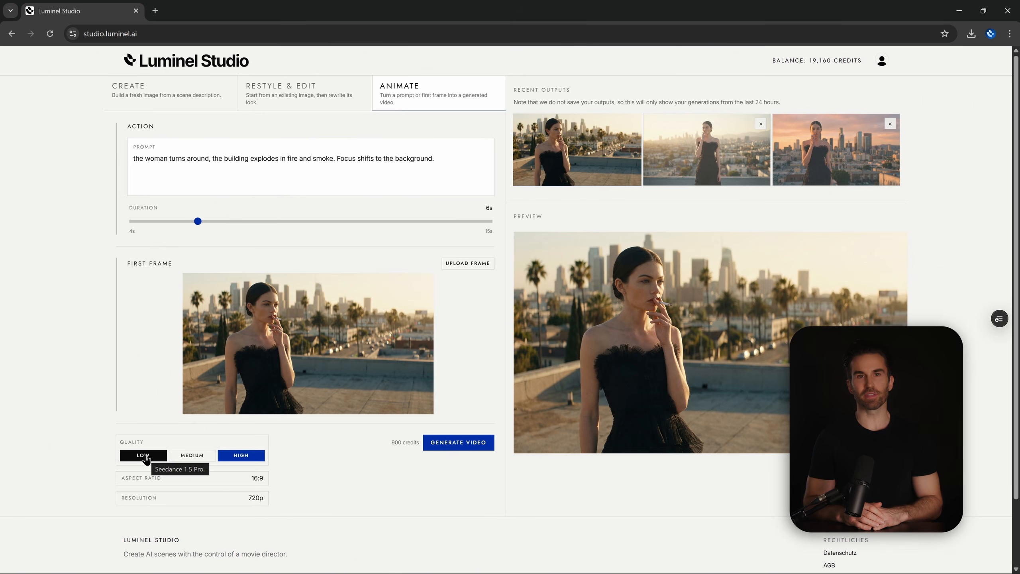
click(246, 498)
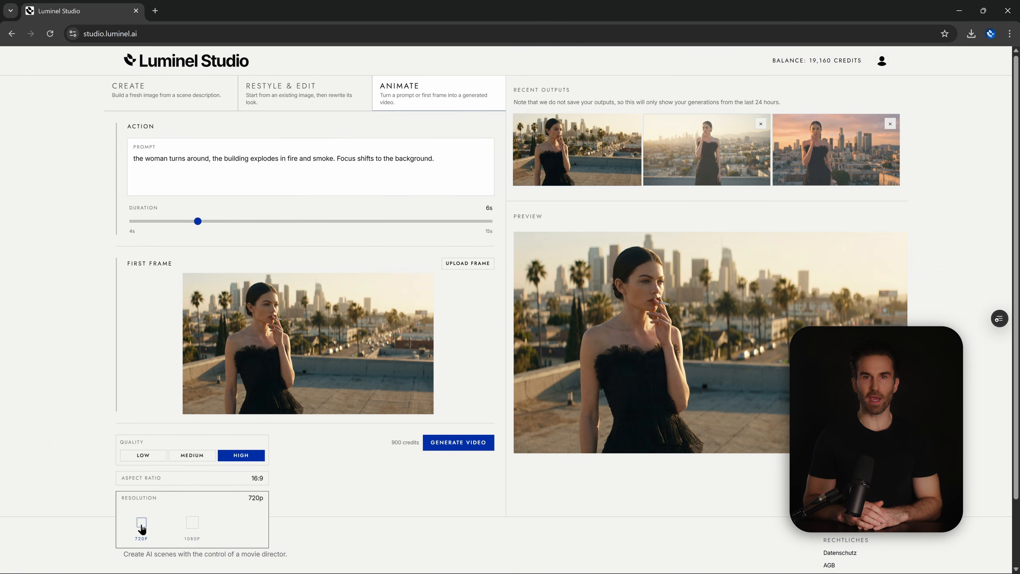
click(292, 495)
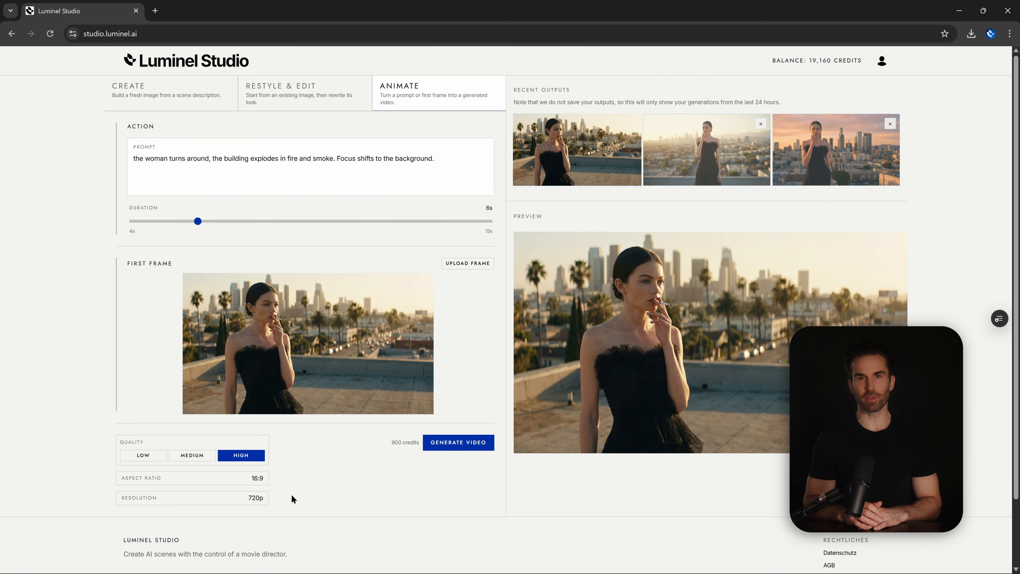
Open the first-frame upload and shorten the duration of the video.
click(468, 264)
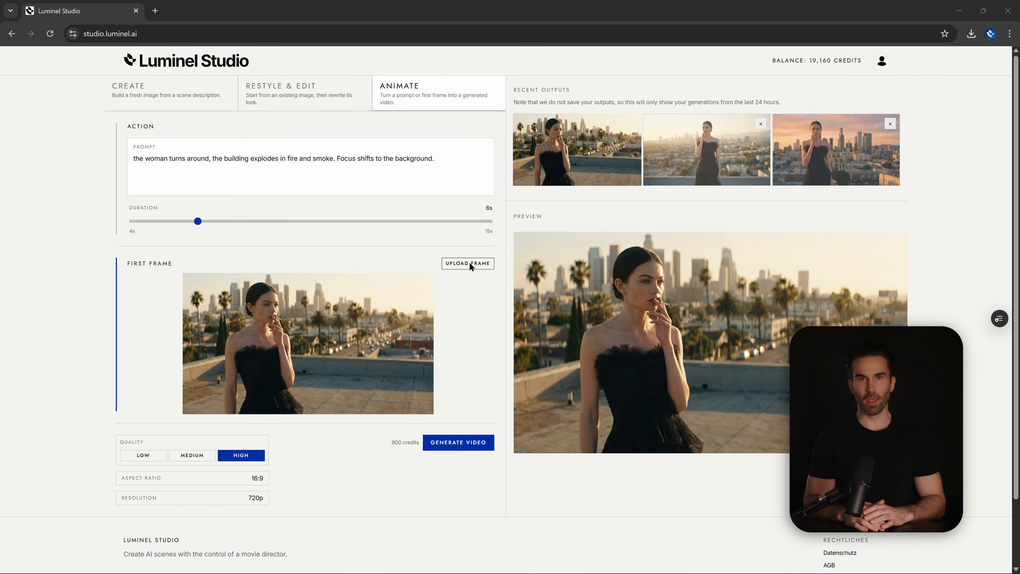
click(441, 320)
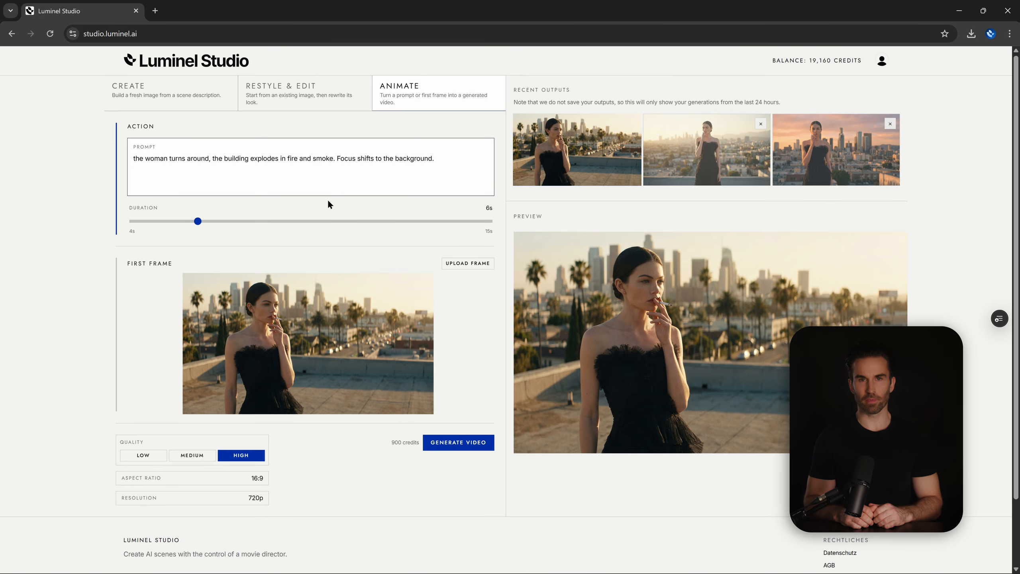
drag(188, 223, 175, 223)
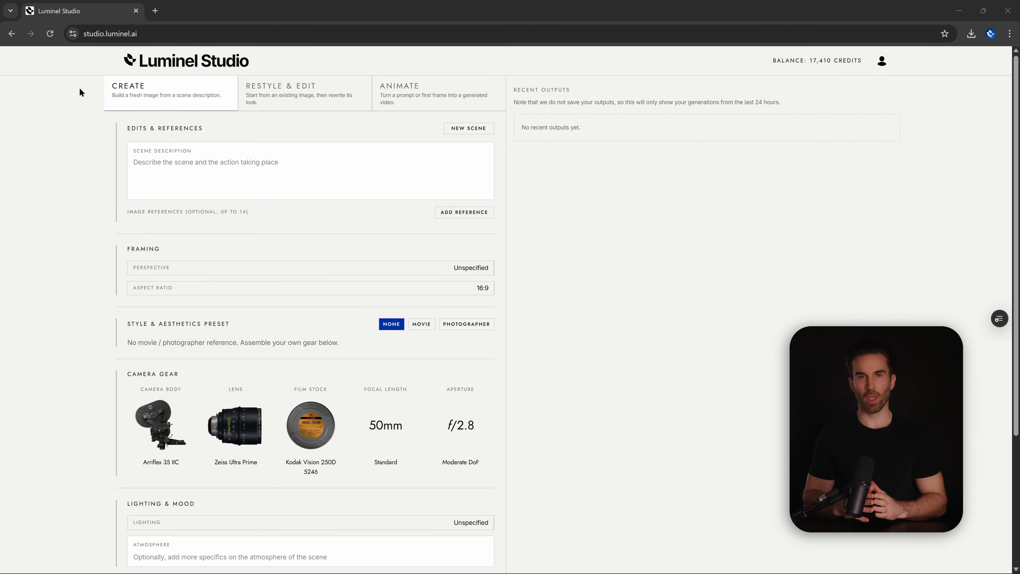
Describe the scene as "A man inside a spaceship interior." and add African-American-man.-grid.jpg as a General character reference.
click(155, 168)
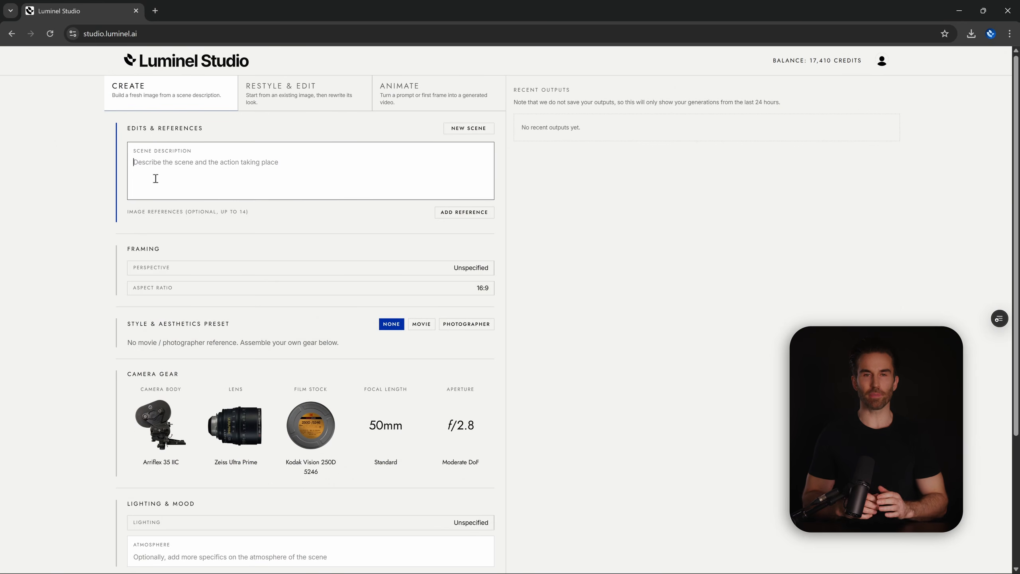
text(A man inside a spaceship interior.)
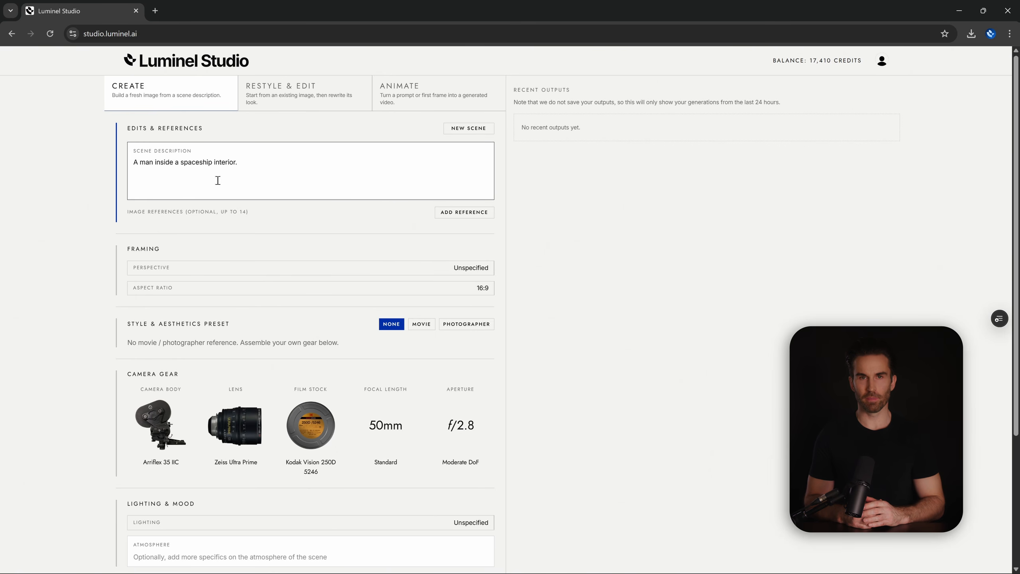
click(466, 220)
click(451, 244)
click(277, 265)
click(275, 95)
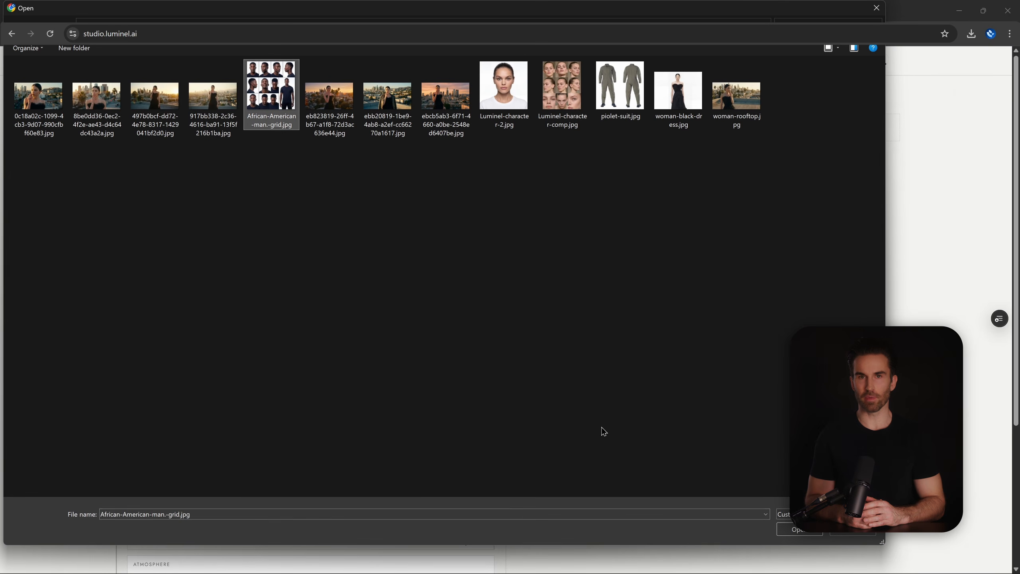
click(788, 525)
Add an Outfit image to the same character reference using piolet-suit.jpg.
click(298, 231)
click(251, 279)
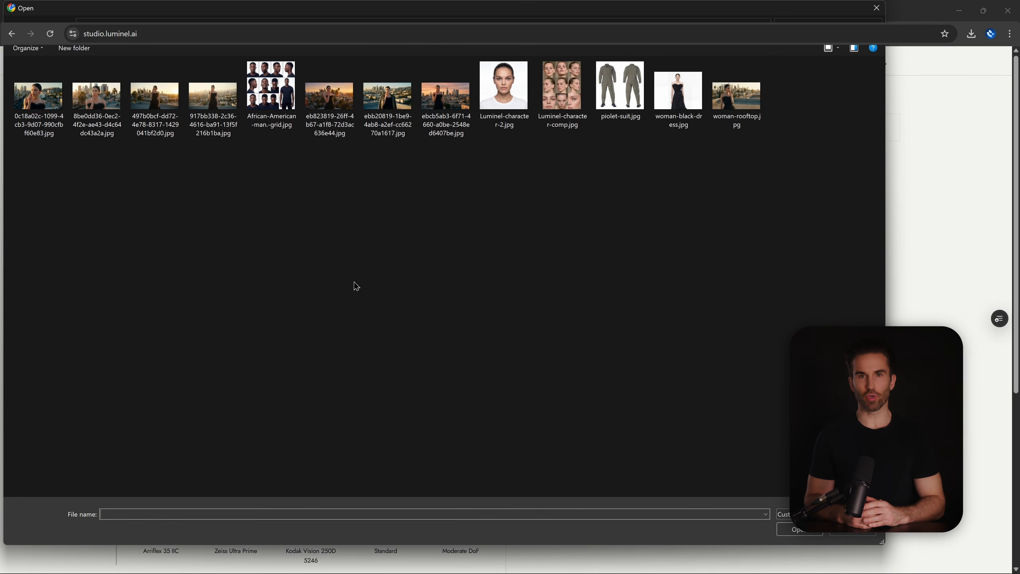
click(633, 114)
click(789, 529)
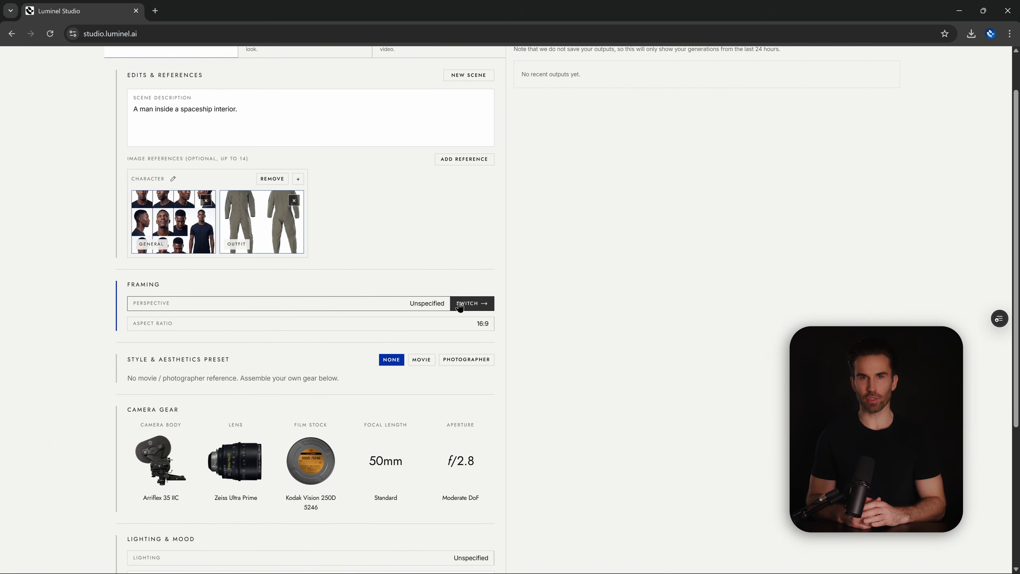
Frame the spaceship scene as a Medium Shot with a 16:9 aspect ratio.
click(471, 303)
click(629, 309)
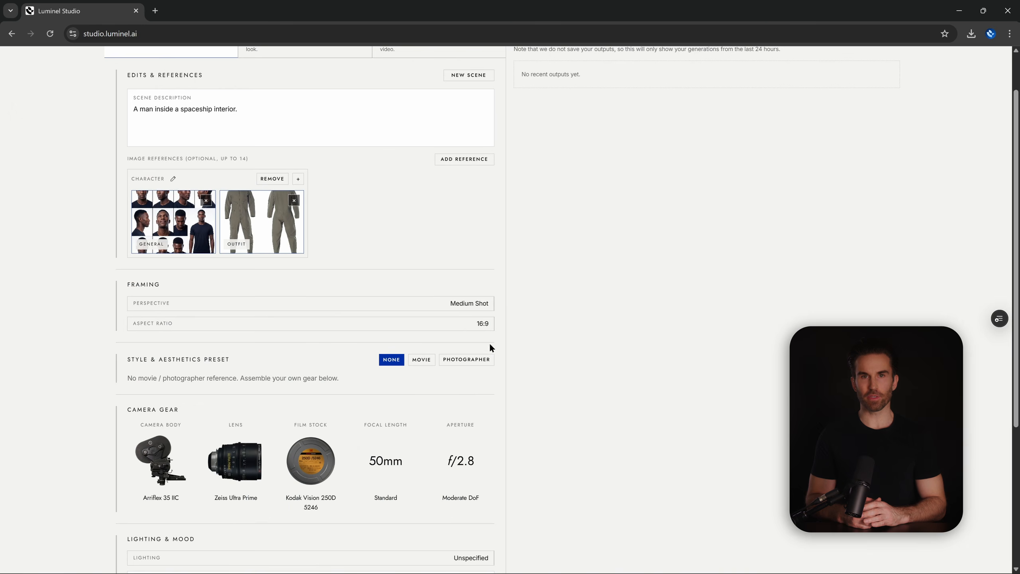
click(482, 323)
click(184, 345)
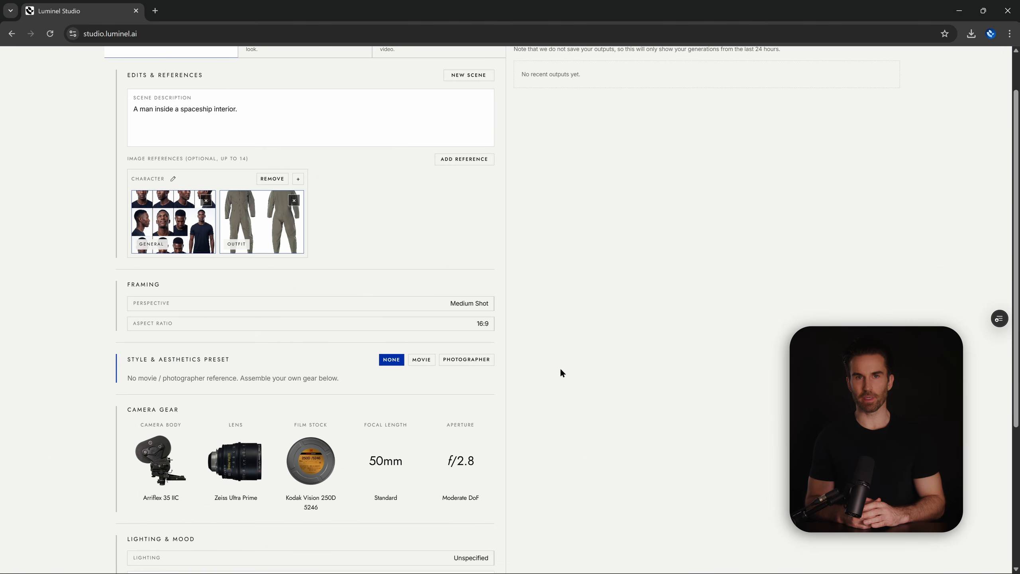
Set the style and aesthetics preset to the movie reference 2001: A Space Odyssey.
scroll(569, 338, down, 3)
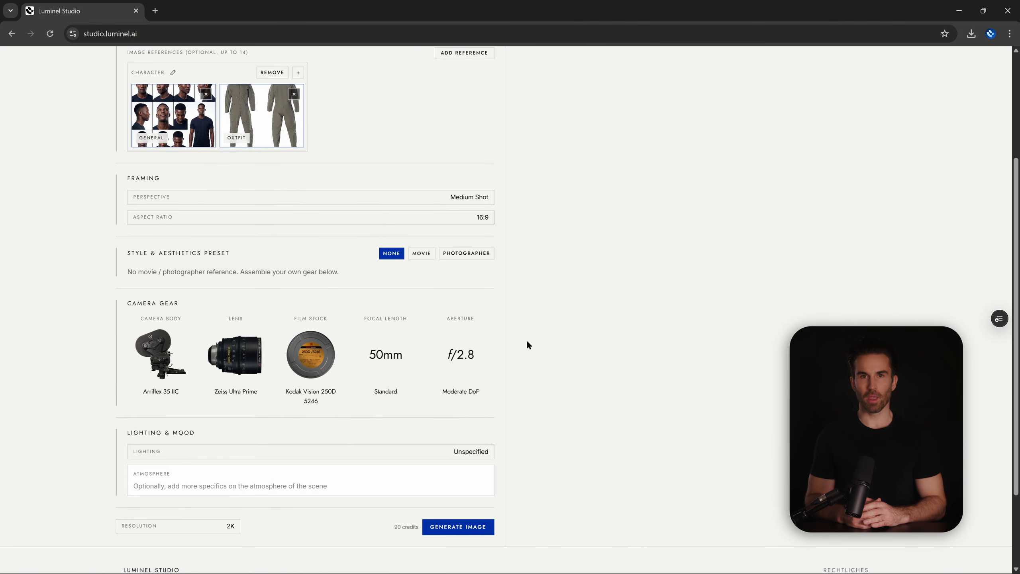
click(415, 257)
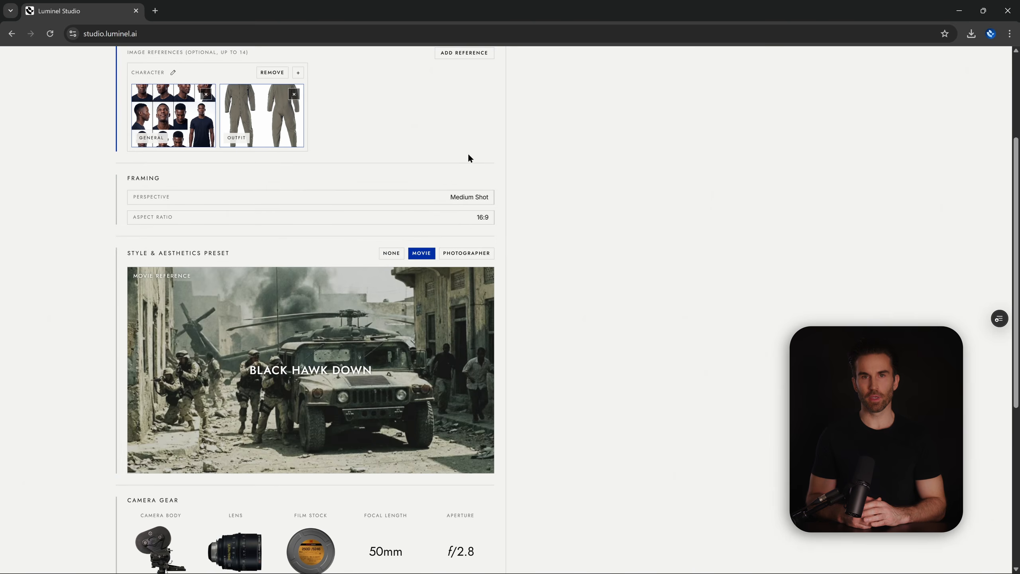
click(446, 281)
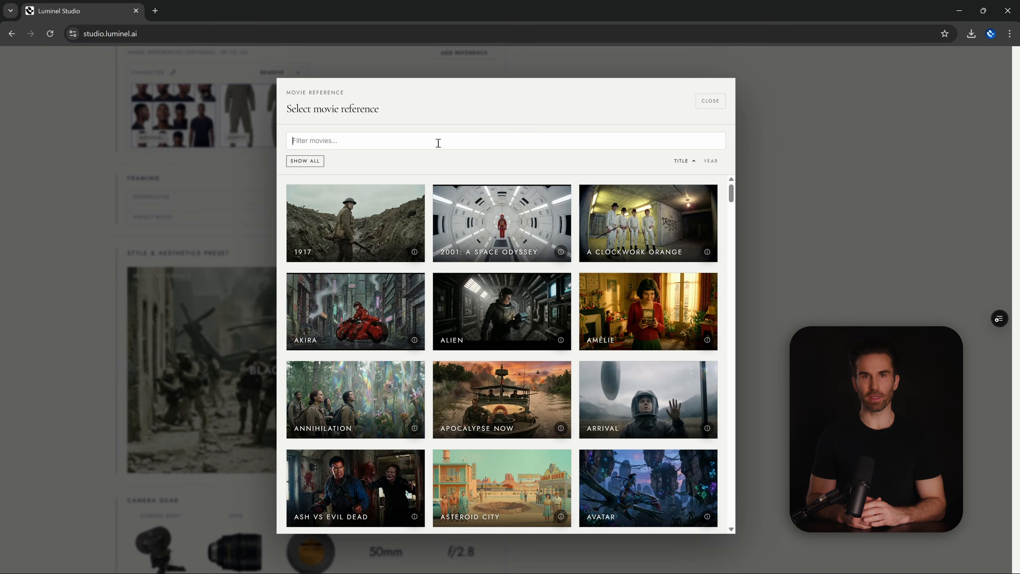
click(486, 209)
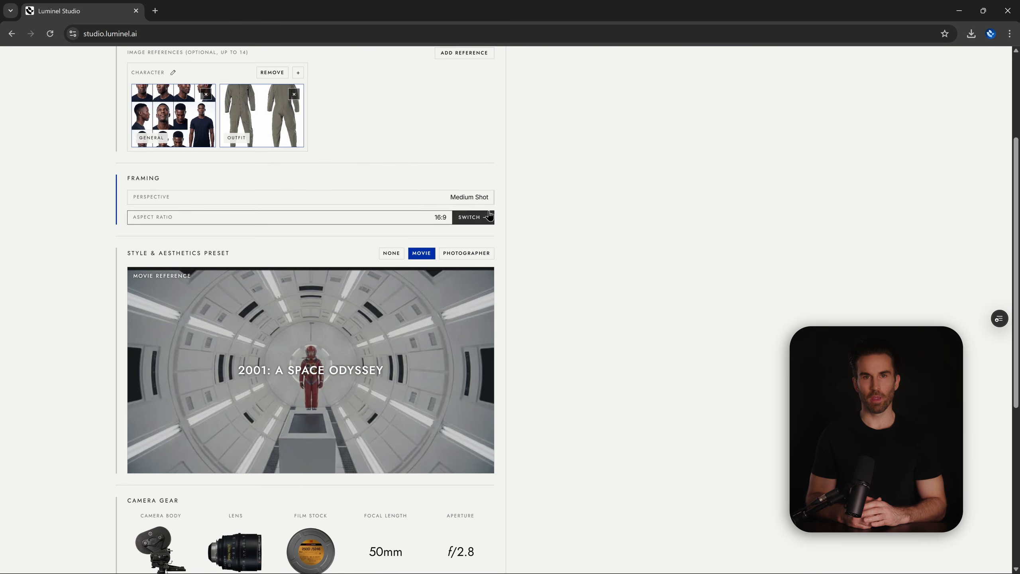
Set the scene's lighting setup to Rembrandt Lighting.
scroll(540, 335, down, 4)
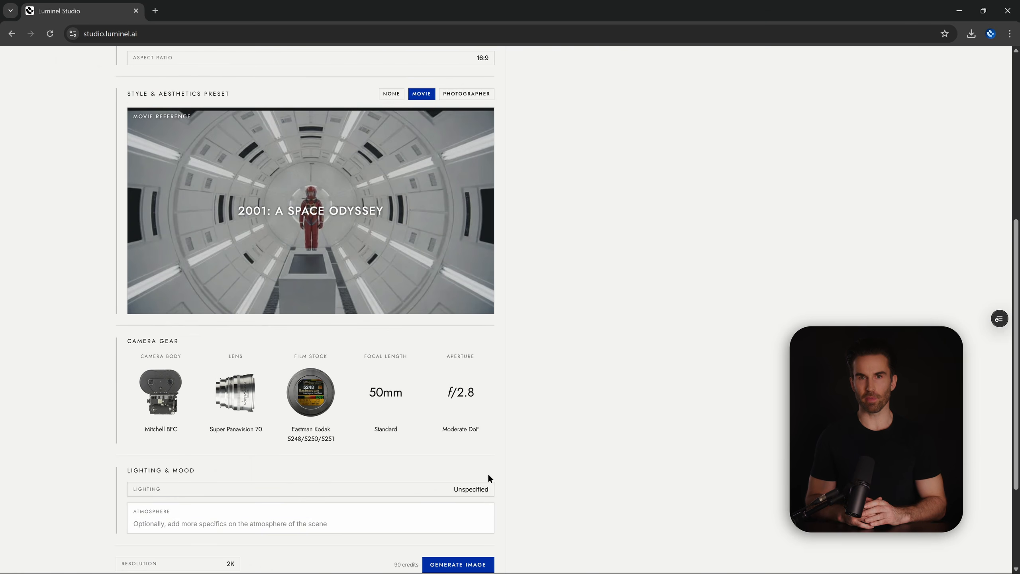
scroll(456, 488, down, 4)
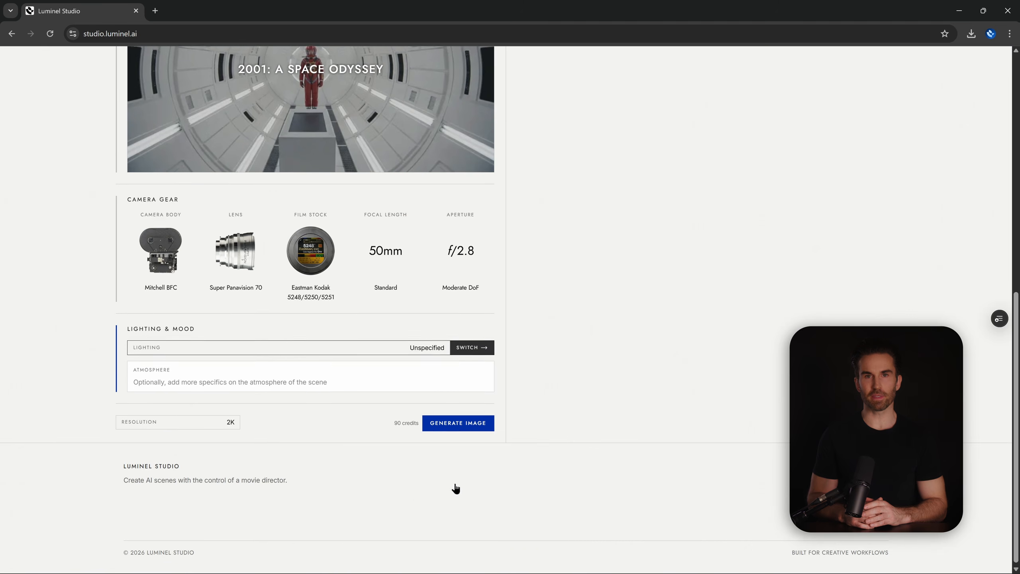
click(479, 350)
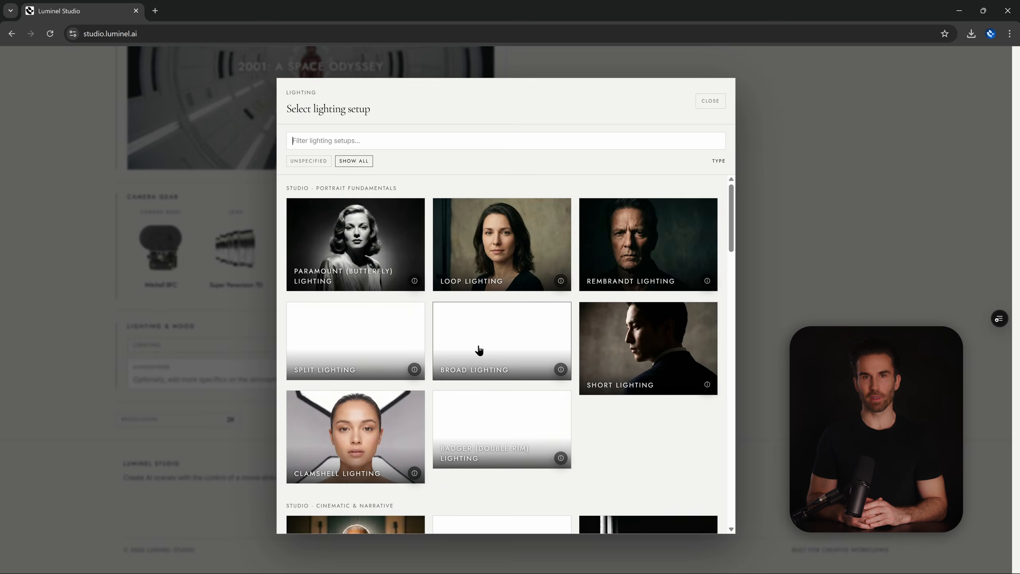
click(652, 247)
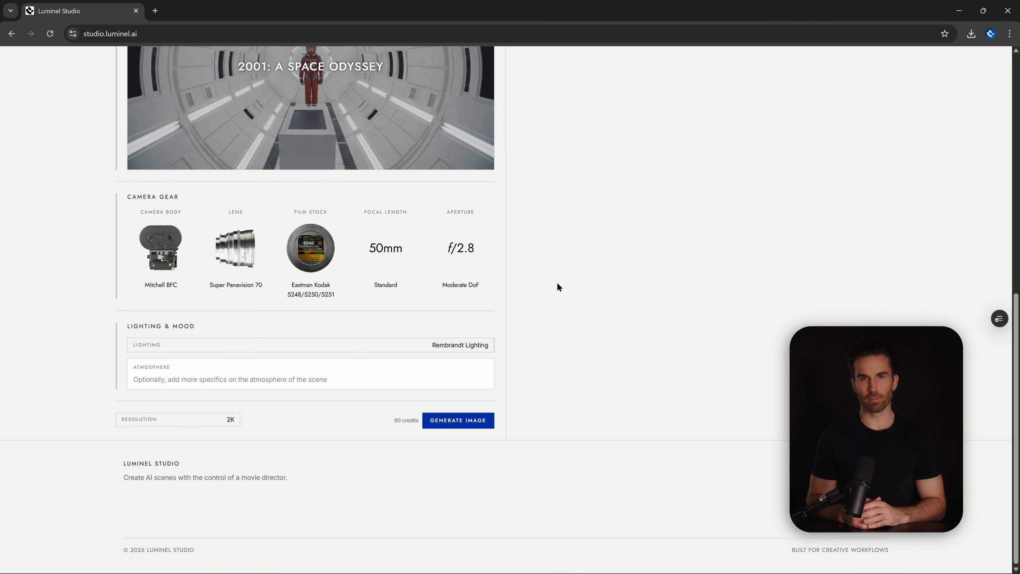
Generate the spaceship image at 2K and view the output enlarged.
click(460, 426)
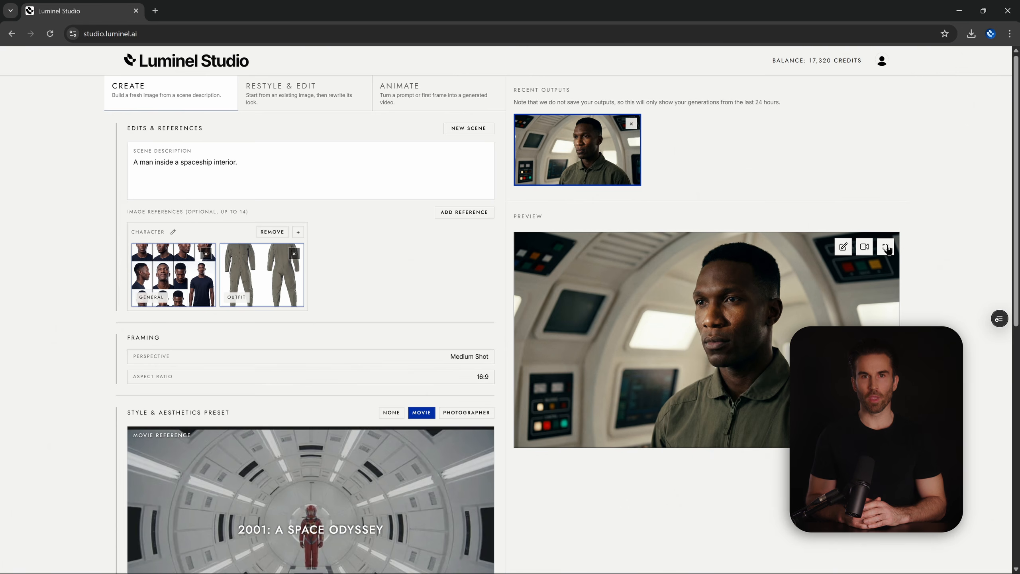
click(886, 247)
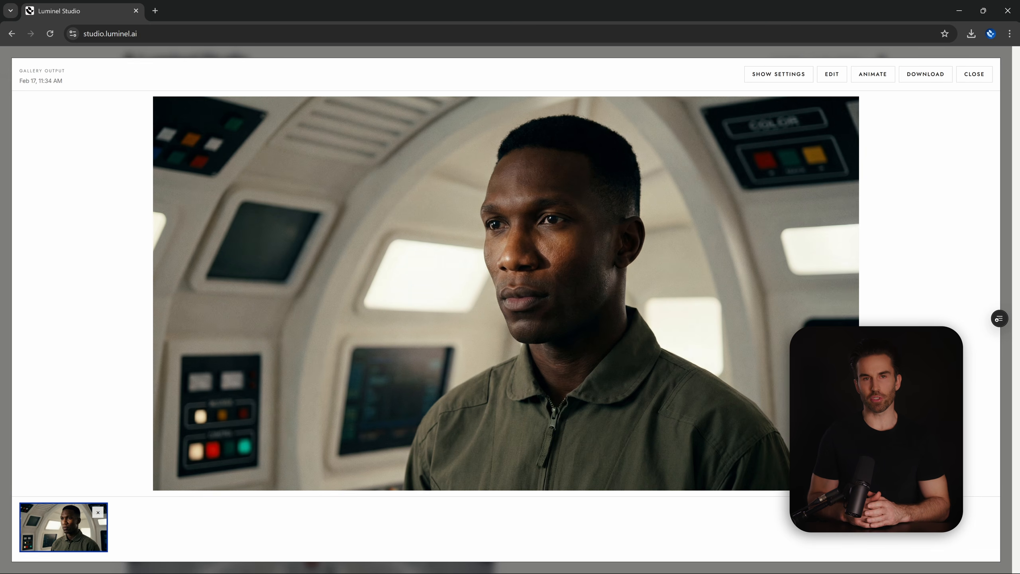
click(976, 74)
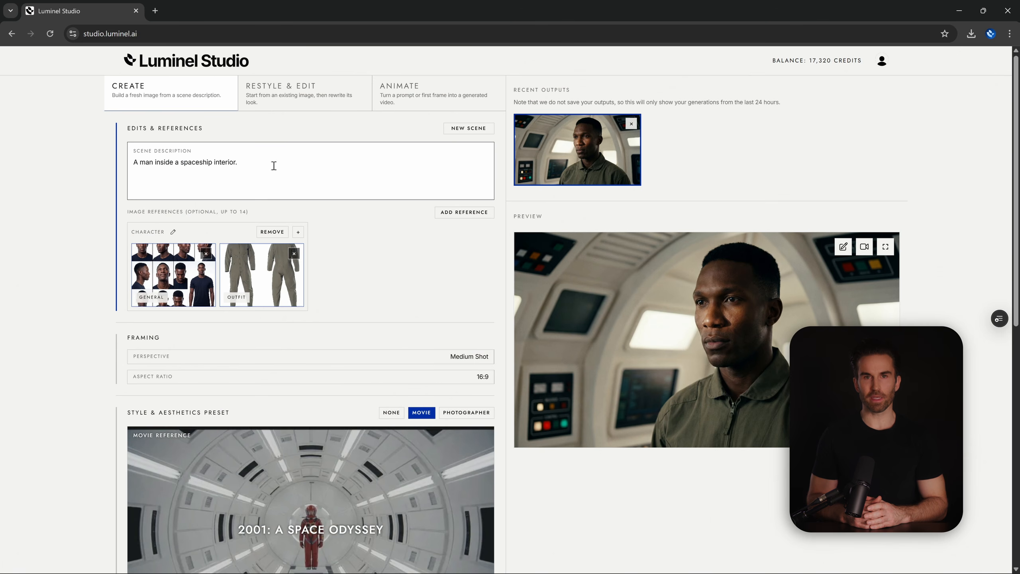
Replace the scene description with "A man in the desert." and set the lighting to Golden Hour.
drag(246, 165, 113, 161)
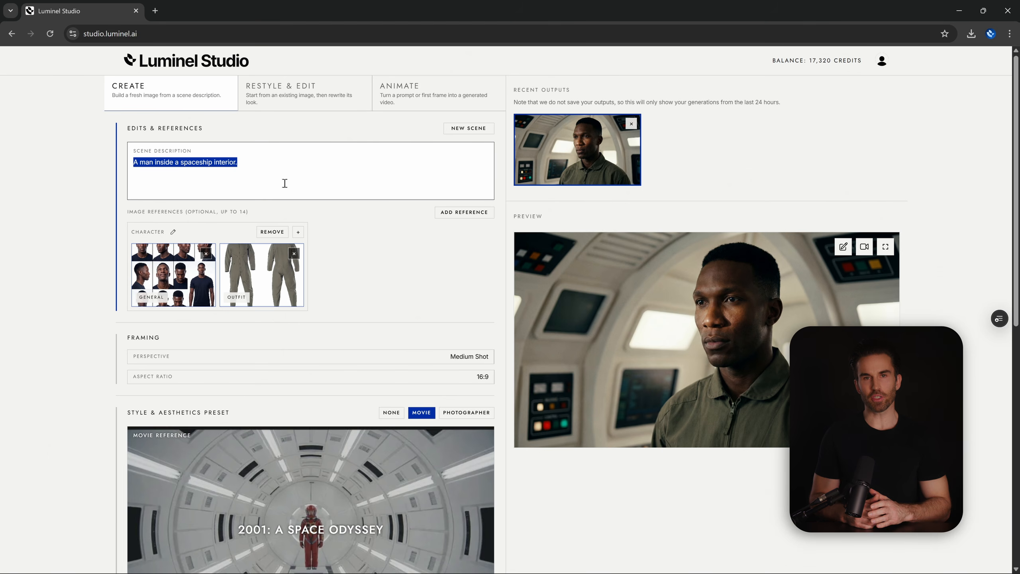
text(A man in the desert.)
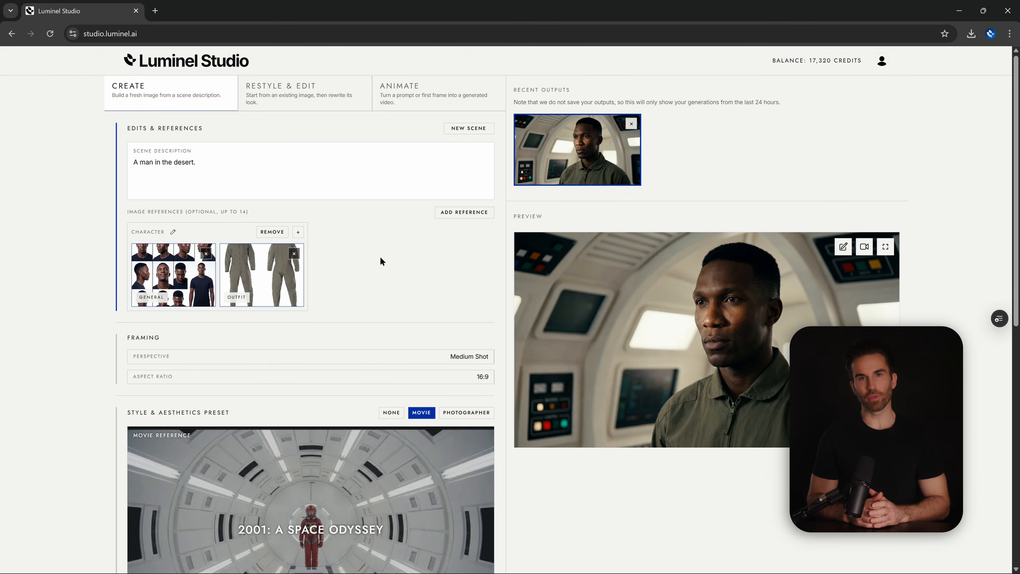
scroll(381, 261, down, 10)
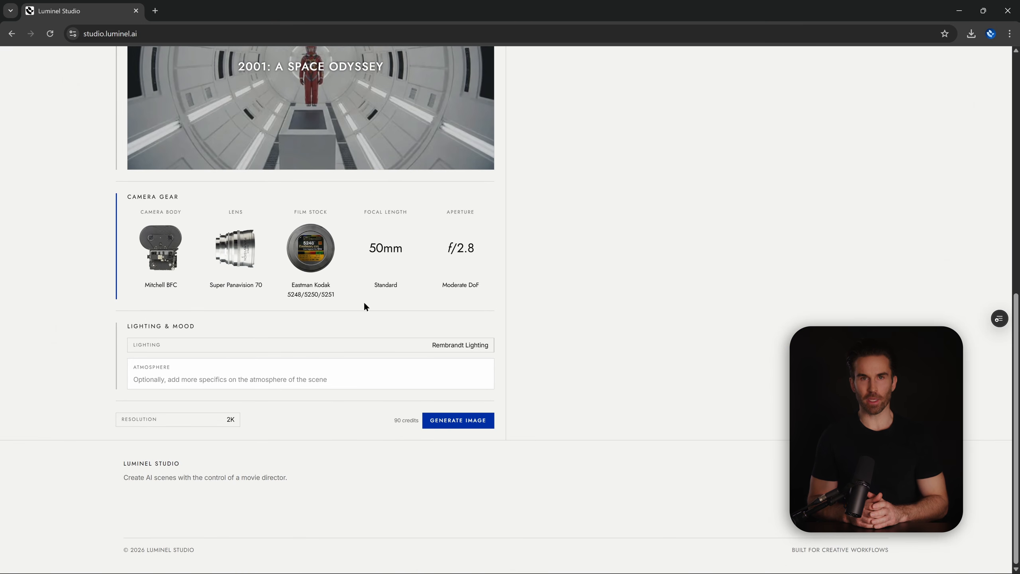
click(478, 345)
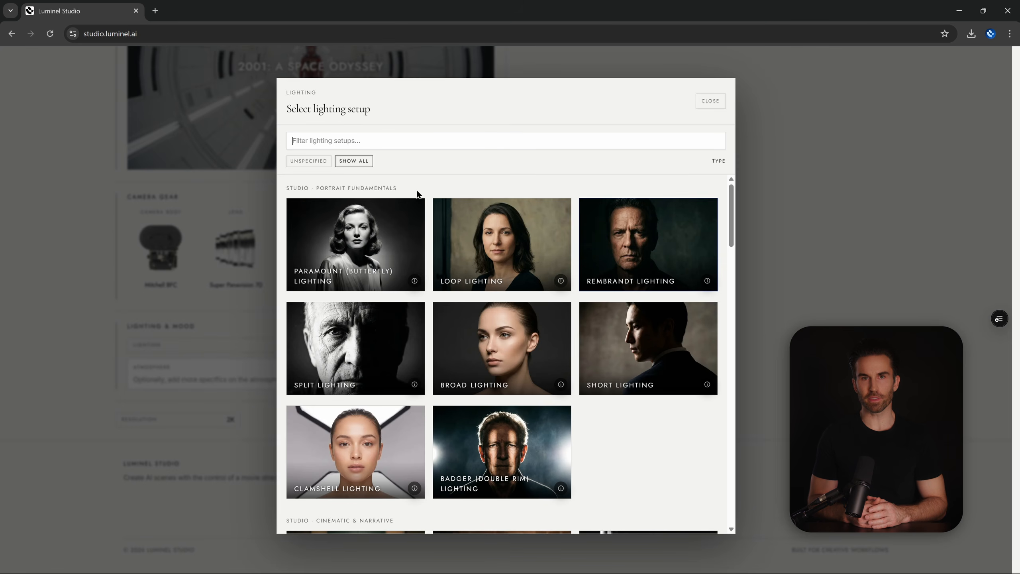
scroll(416, 194, down, 20)
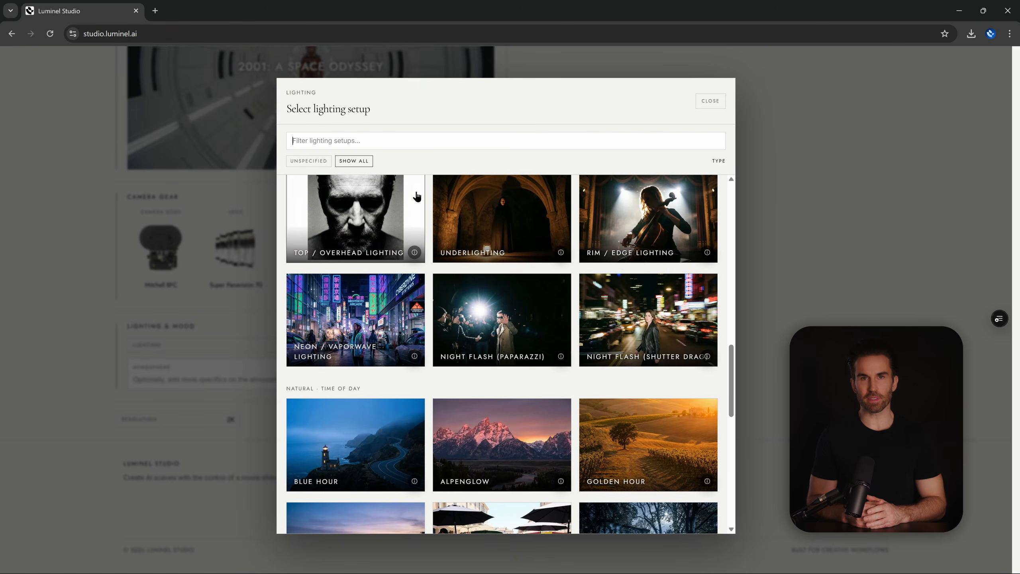
scroll(417, 196, down, 5)
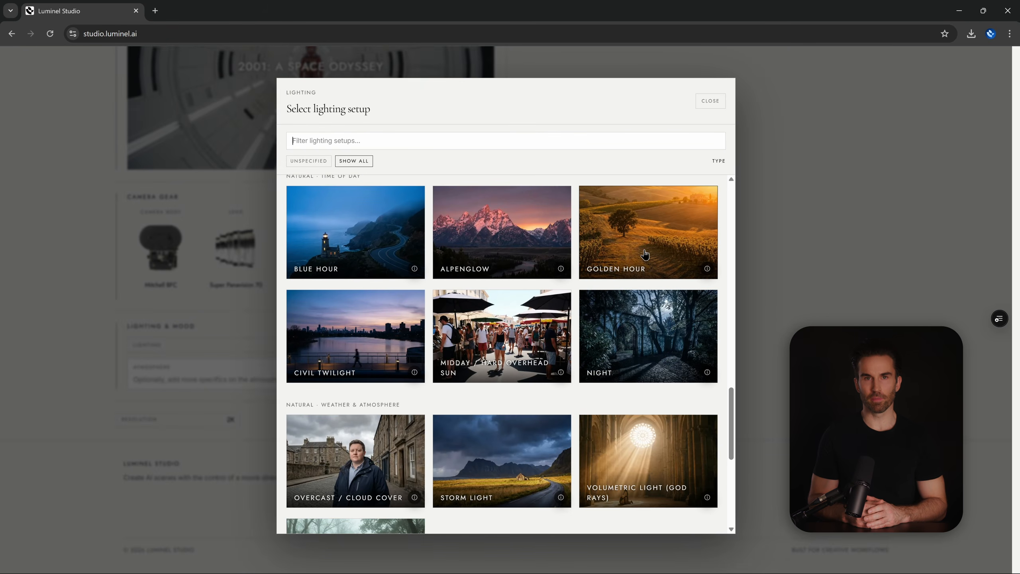
mouse_move(648, 239)
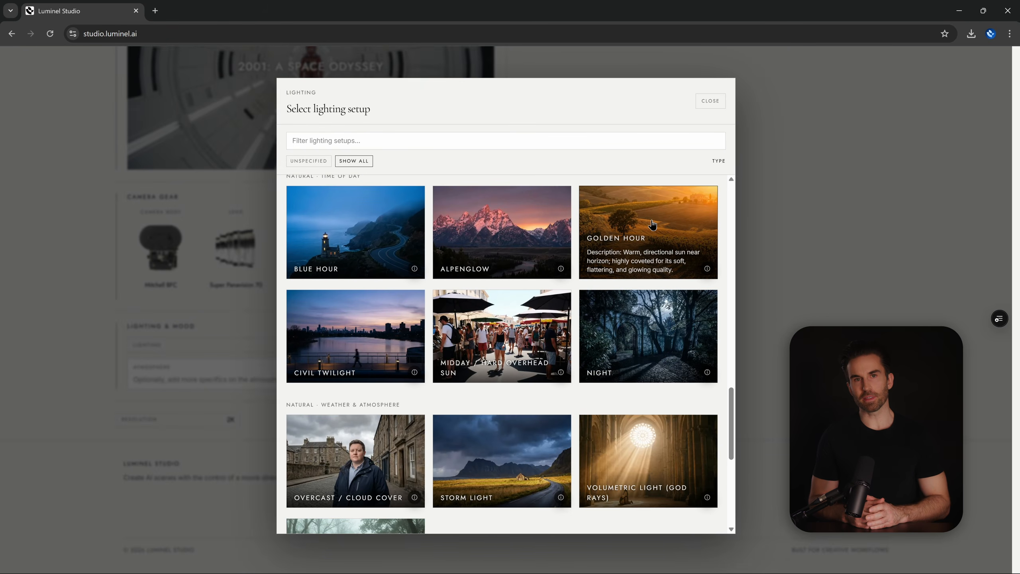
click(652, 225)
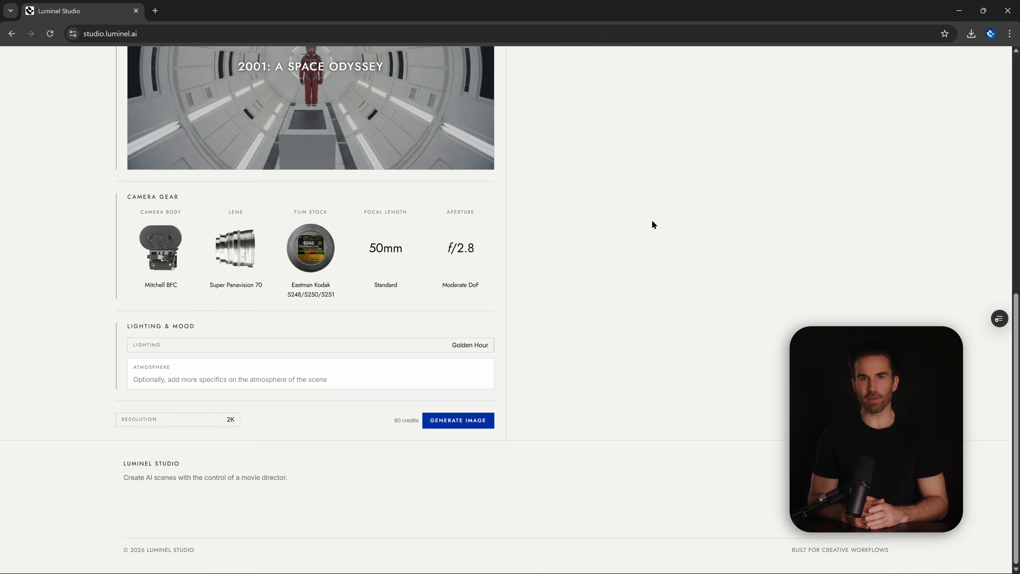
Set the framing perspective of the desert scene to Wide Shot.
scroll(517, 293, up, 4)
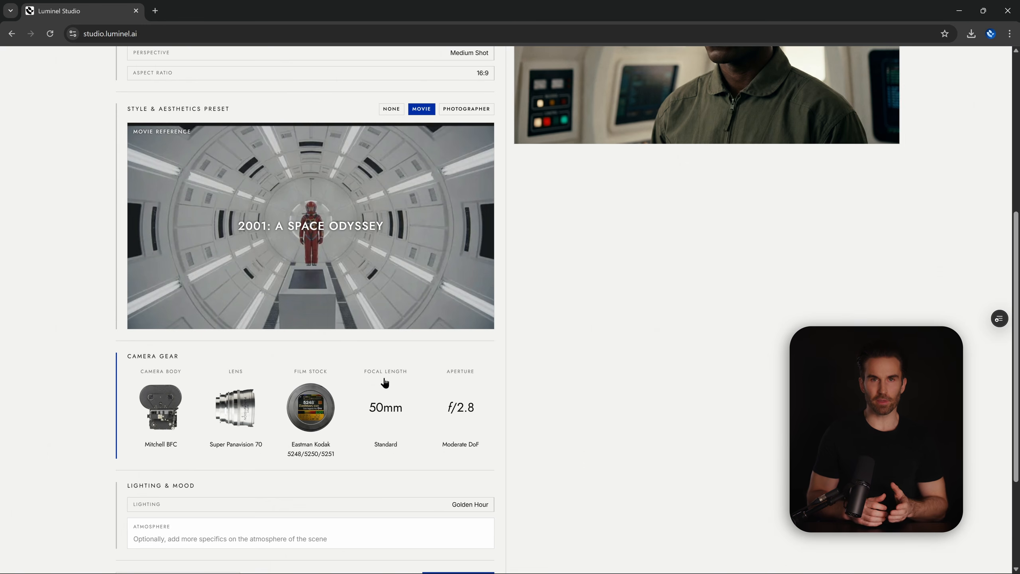
scroll(385, 382, up, 5)
click(252, 271)
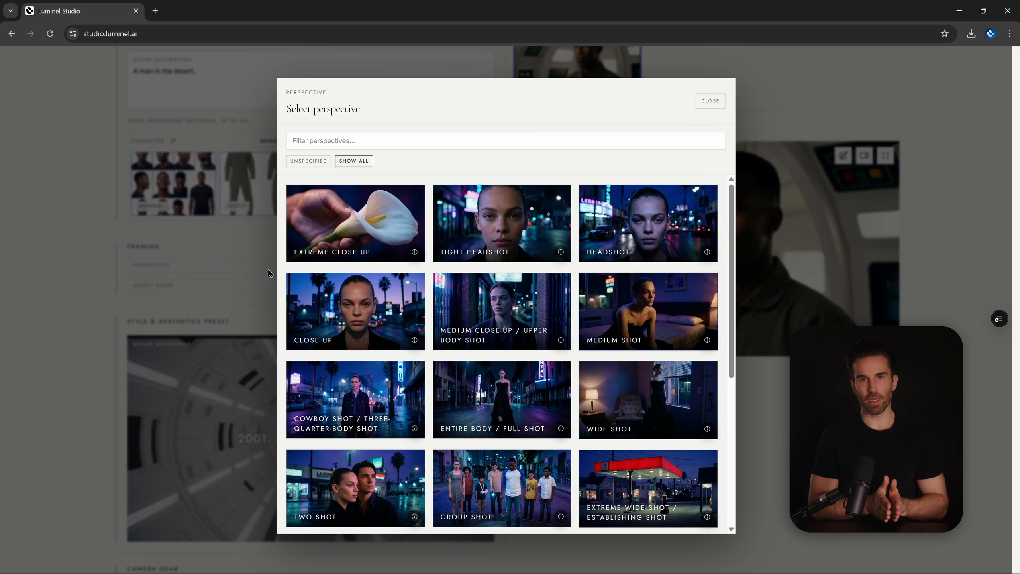
click(710, 101)
Set the camera's focal length to 28mm Wide Angle and generate the desert image.
scroll(576, 444, down, 5)
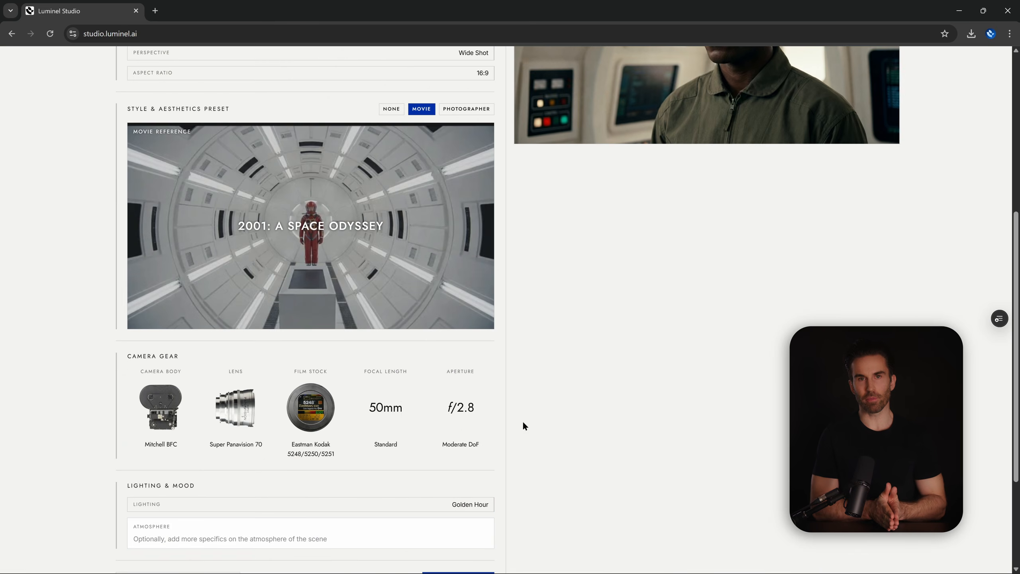
click(385, 409)
drag(658, 195, 636, 196)
click(710, 101)
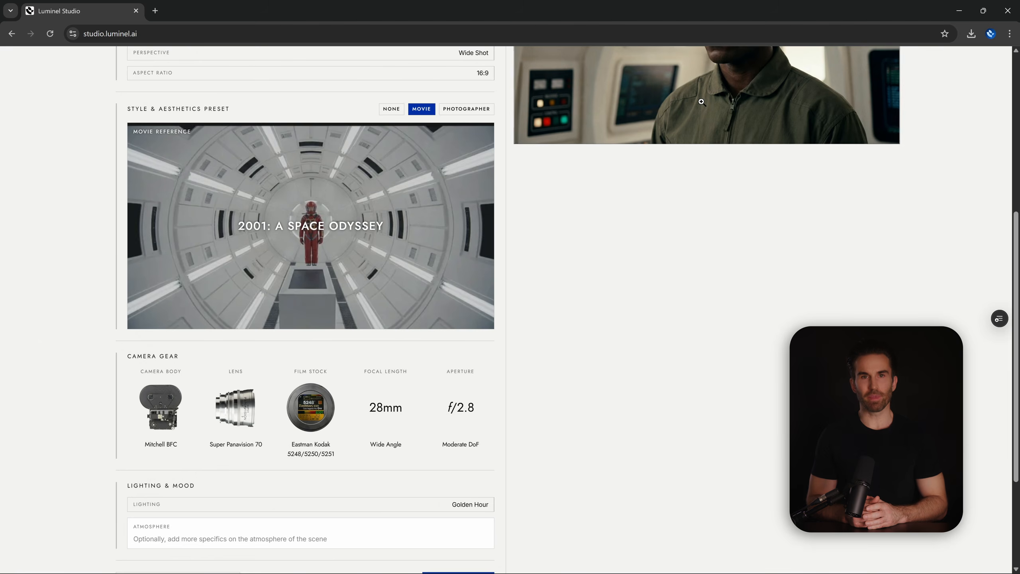
scroll(533, 366, down, 5)
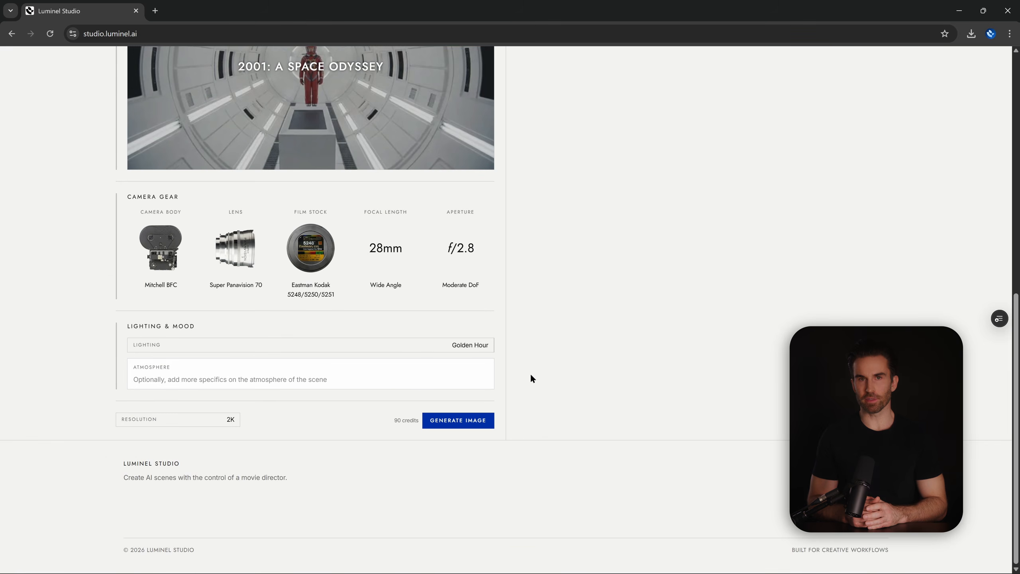
click(460, 426)
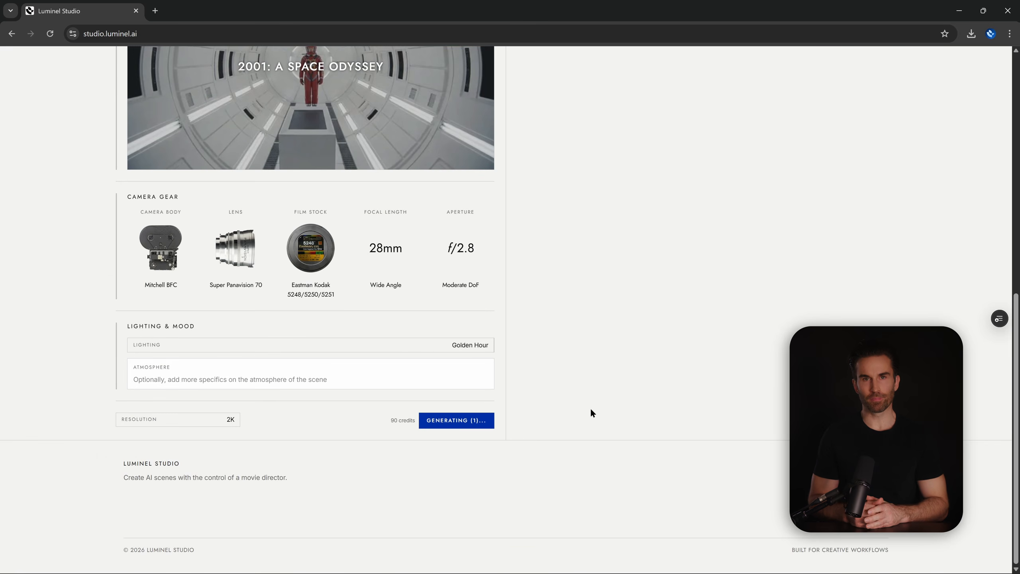
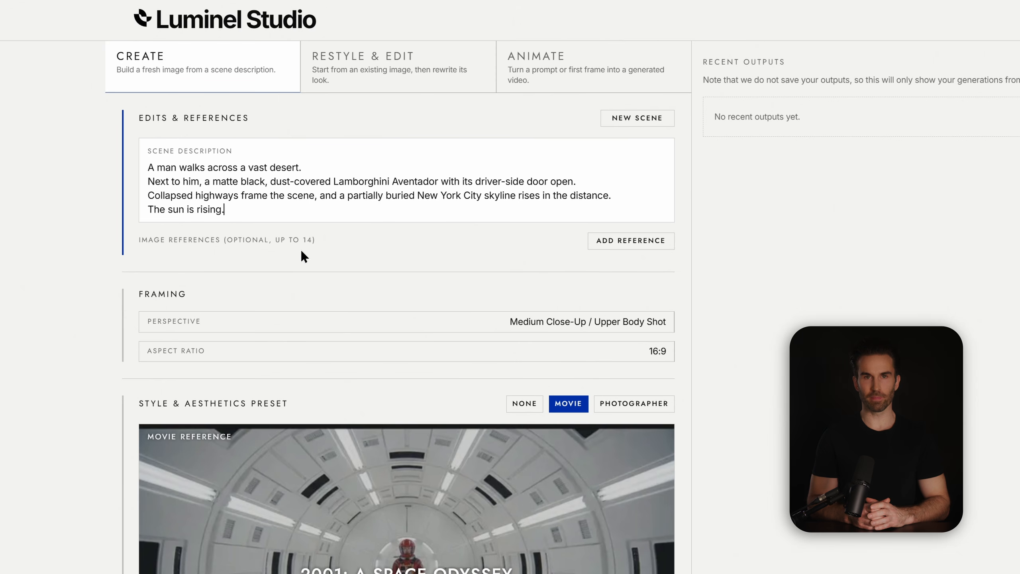
Add a General character reference to the vast desert scene using the dune character image of the man in a brown suit.
click(663, 242)
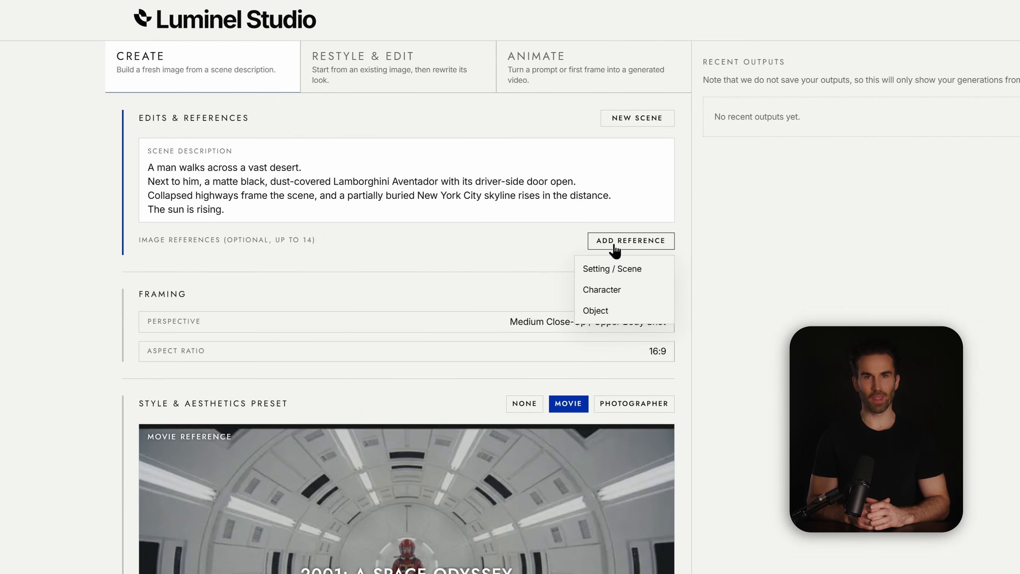
click(618, 294)
click(309, 296)
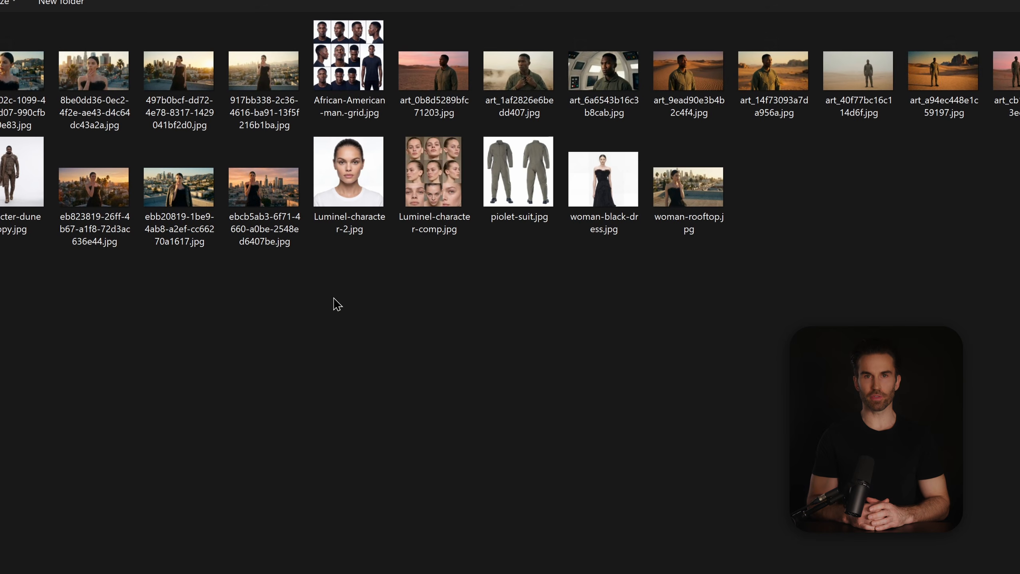
click(22, 173)
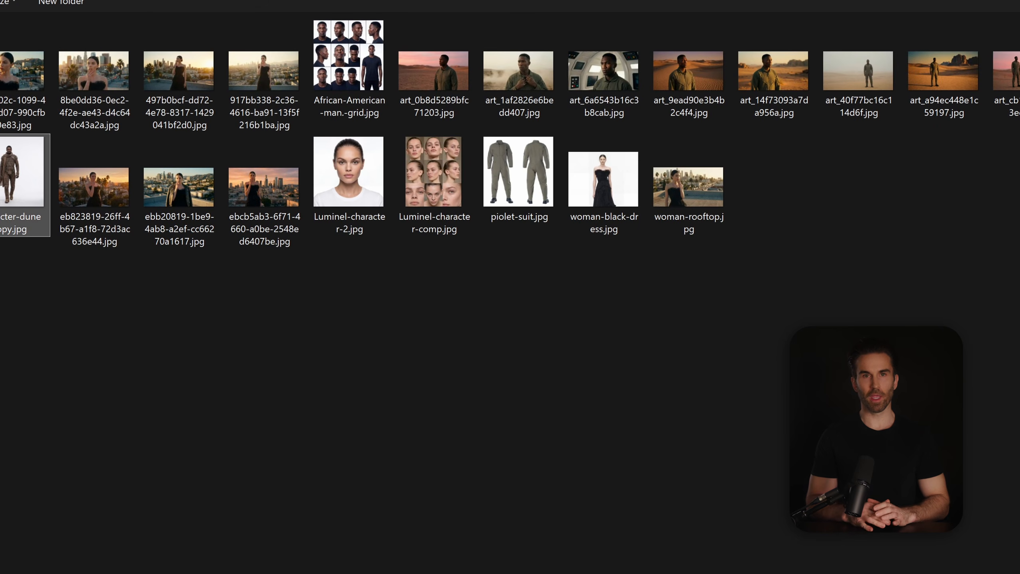
key(Return)
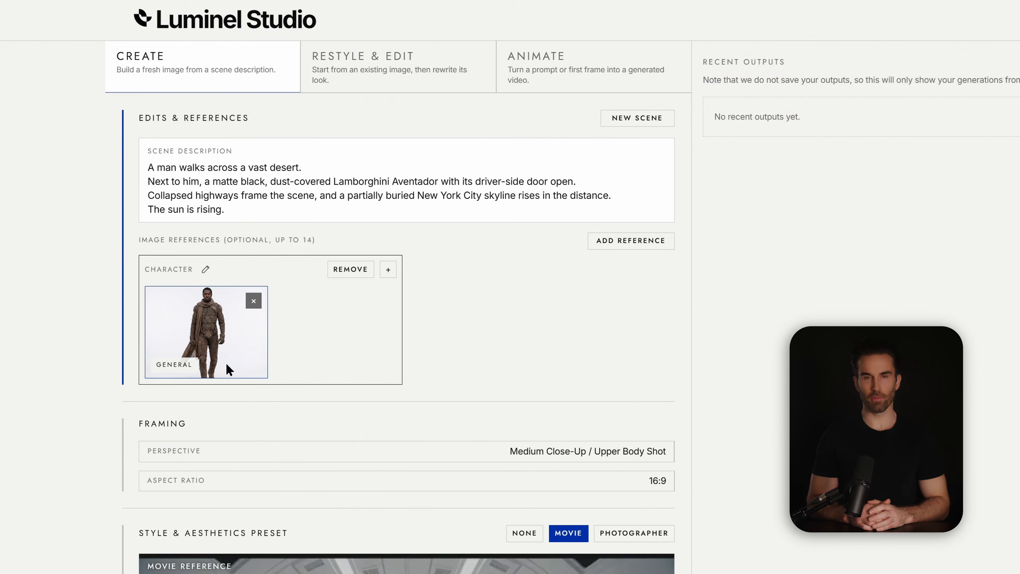
Frame the vast desert scene as an Extreme Wide Shot / Establishing Shot with a 16:9 aspect ratio.
click(514, 454)
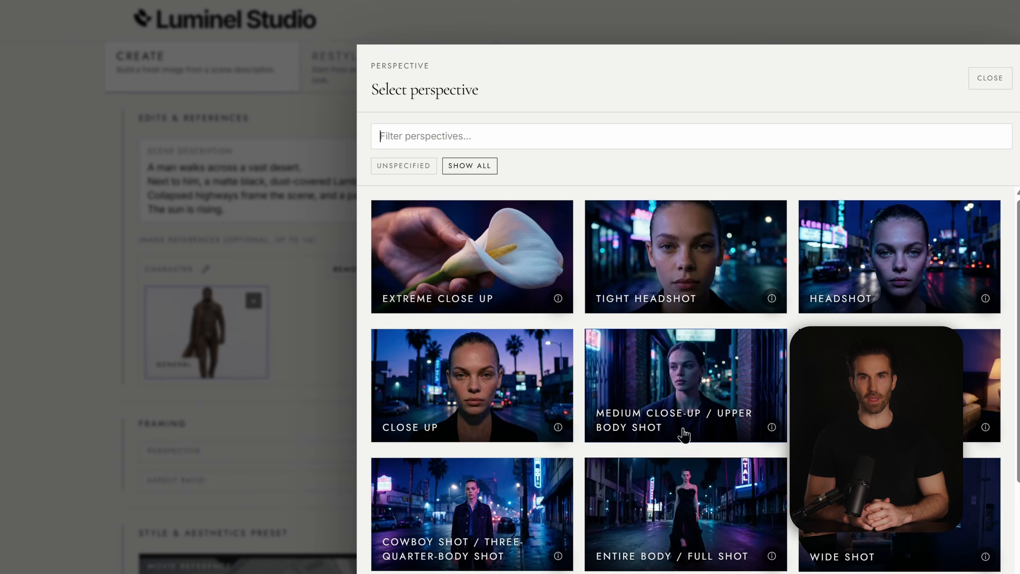
text(es)
click(502, 242)
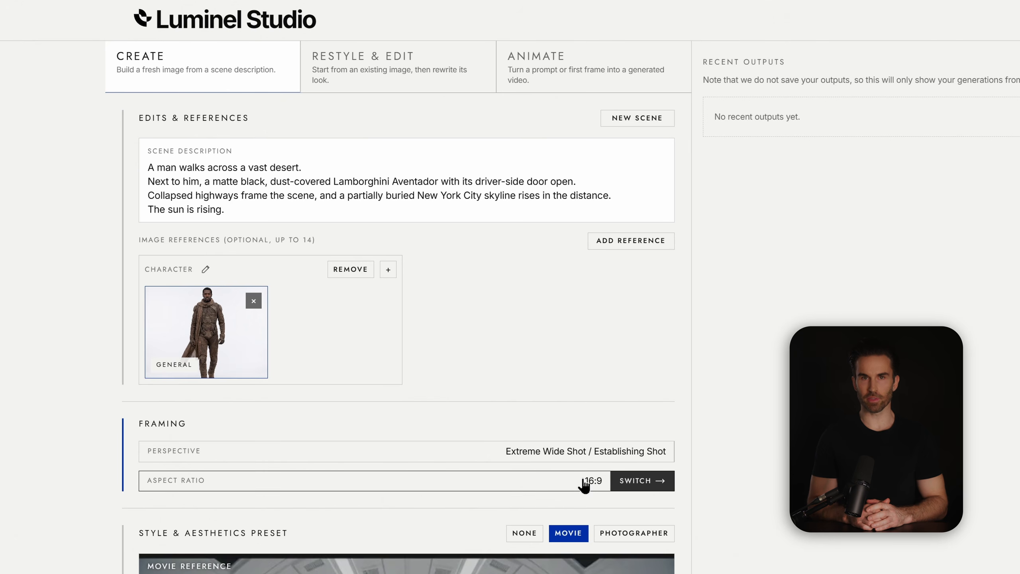
click(583, 485)
click(229, 513)
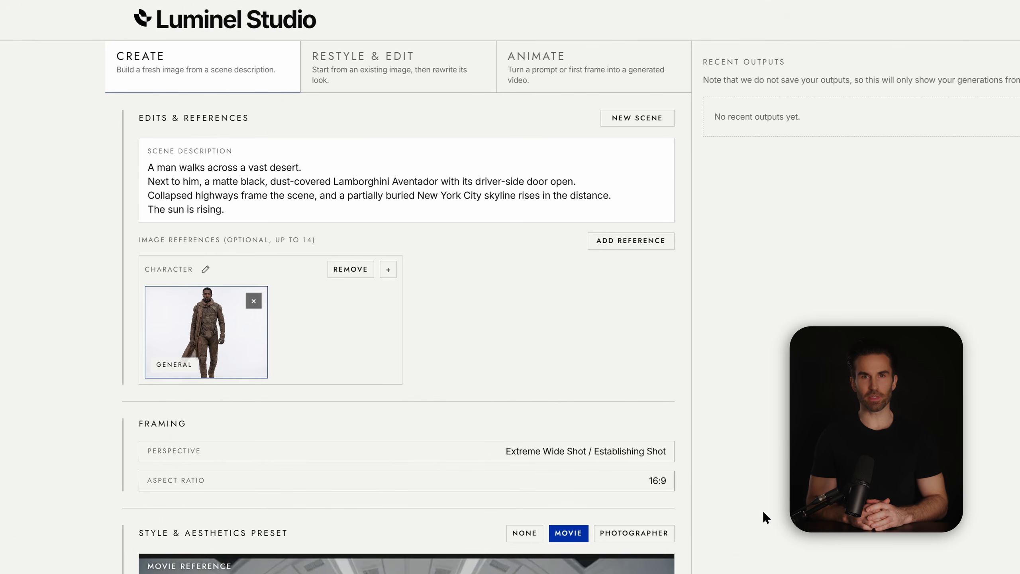
Set the desert scene's movie style reference to Blade Runner 2049.
scroll(718, 462, down, 7)
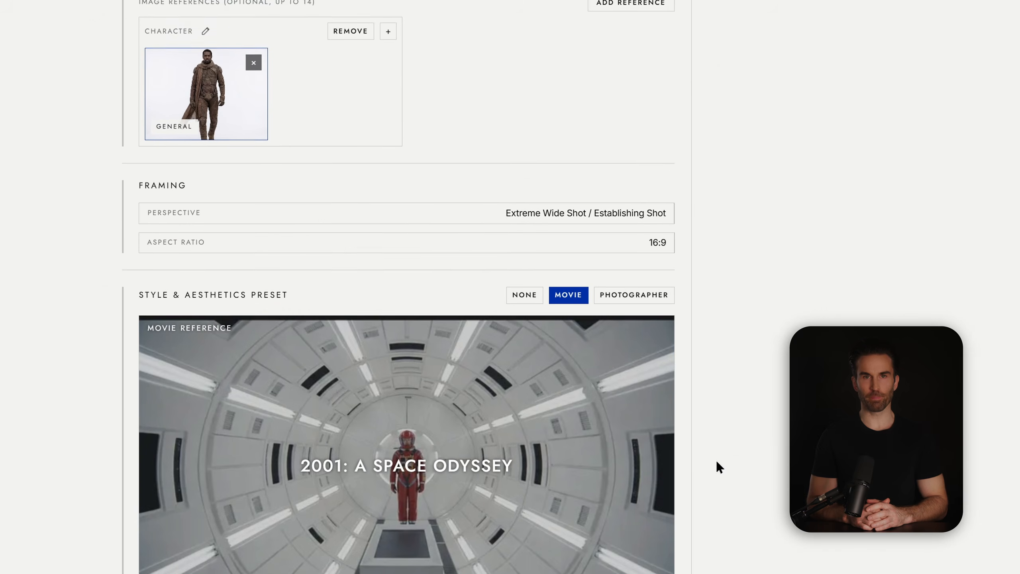
click(612, 472)
click(559, 135)
text(bla)
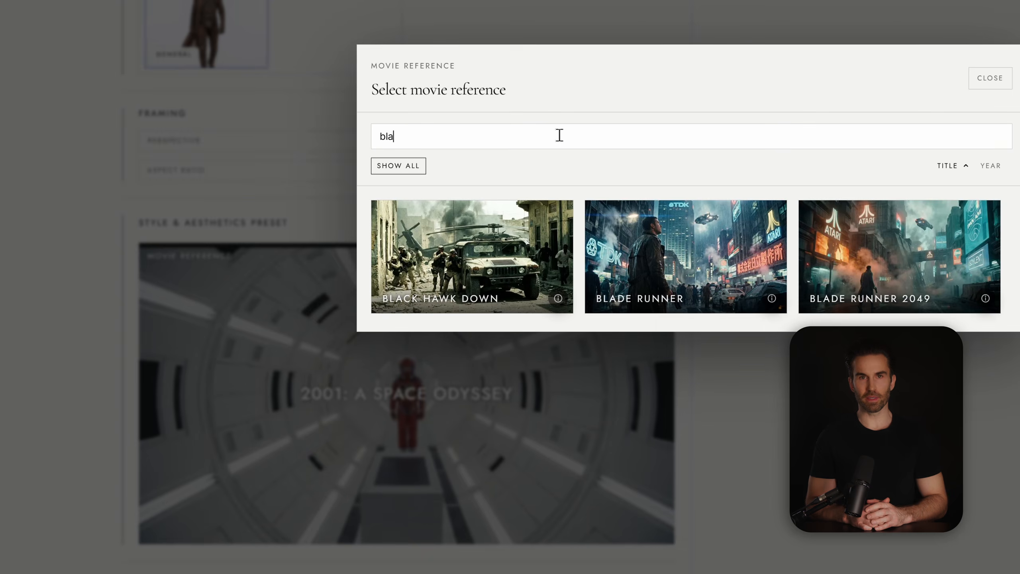
click(846, 257)
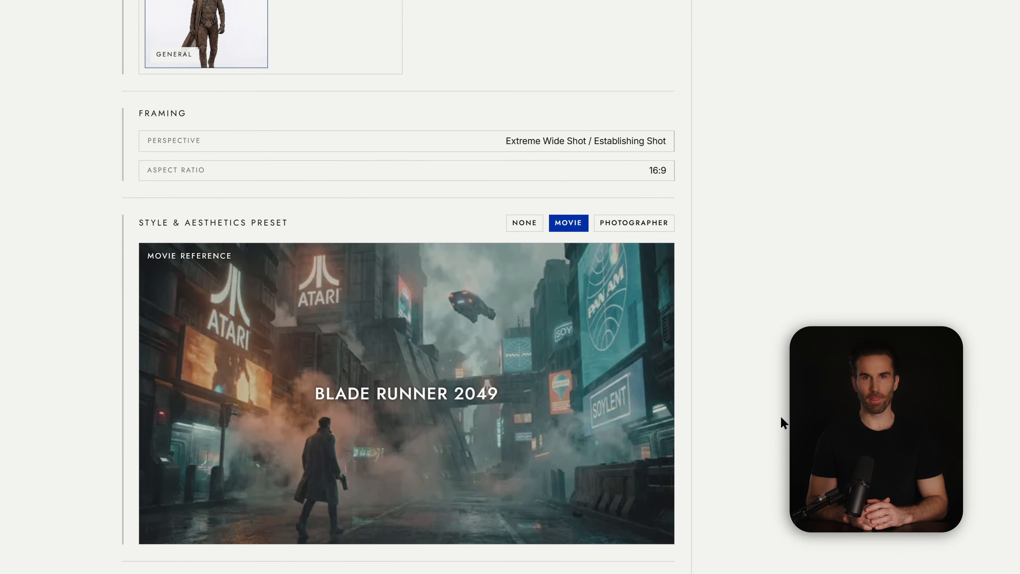
Set the desert scene's lighting to Fog / Mist and generate the image at 2K resolution.
scroll(781, 416, down, 8)
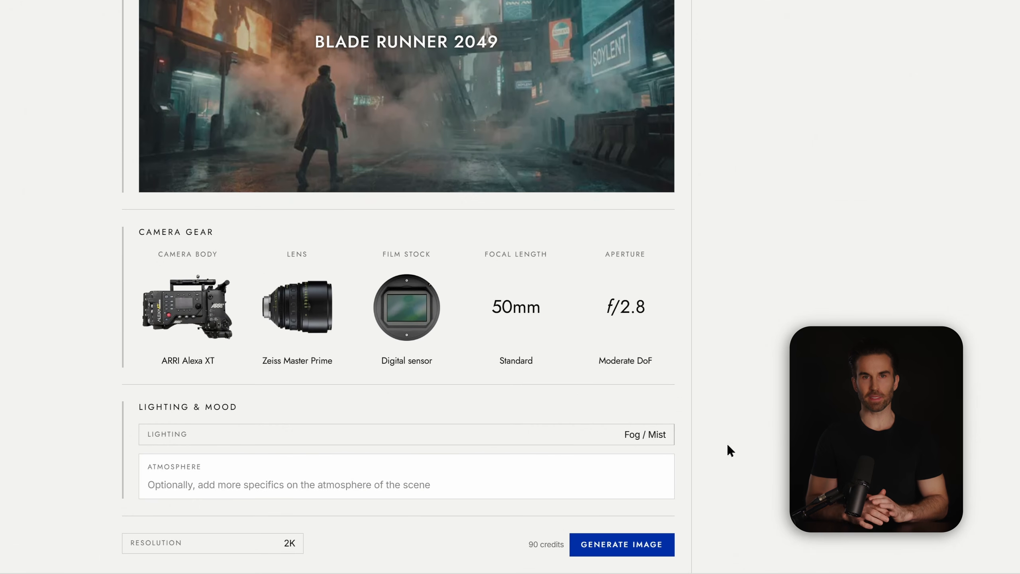
click(651, 435)
scroll(652, 441, down, 15)
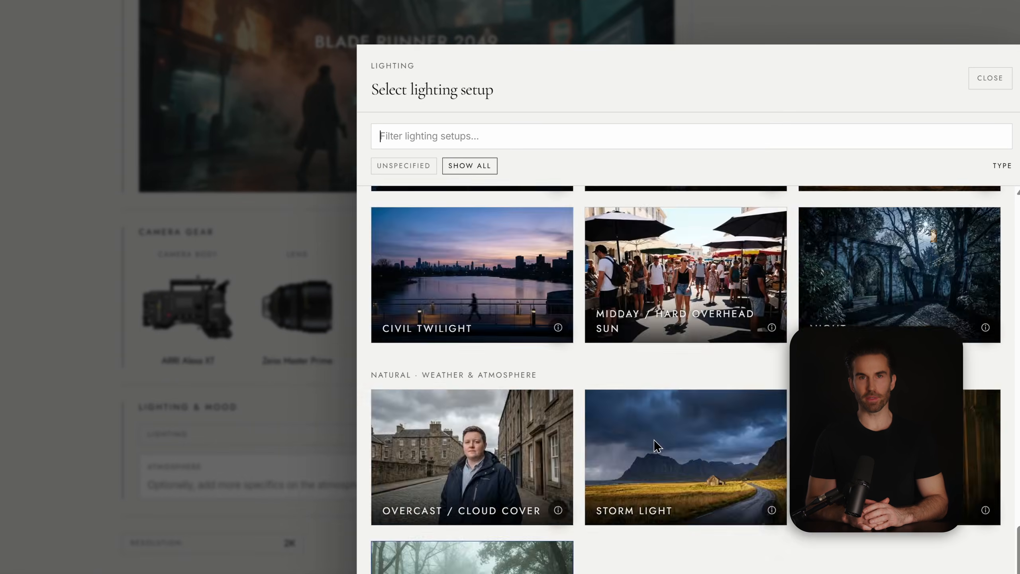
click(442, 316)
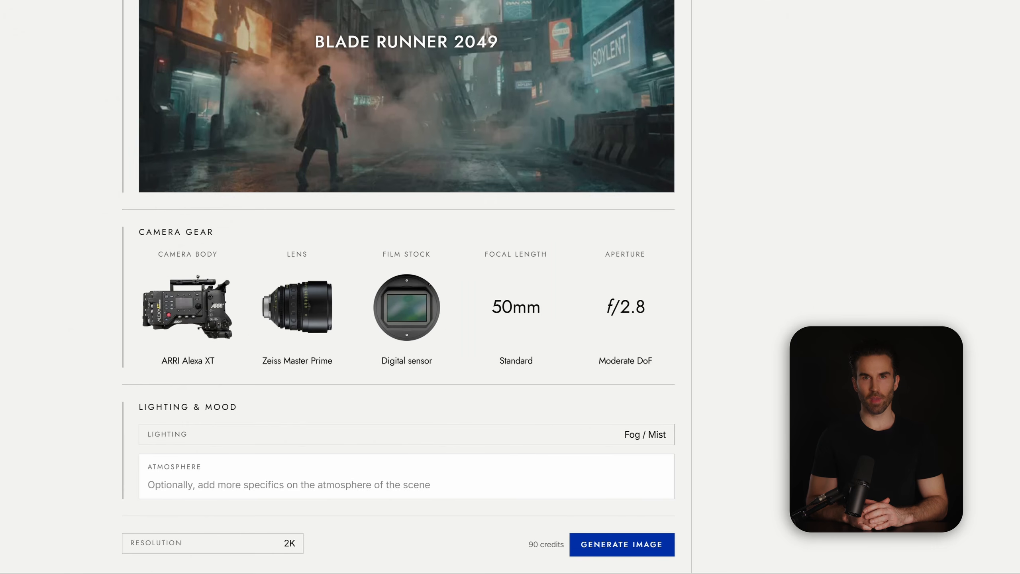
click(621, 545)
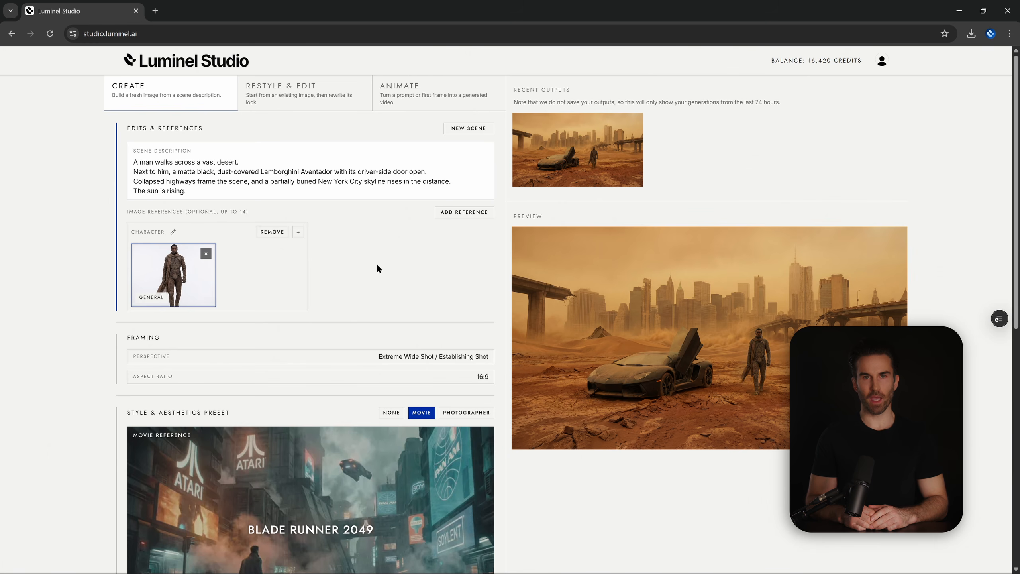
Write an animation prompt for the desert image: slow forward walk toward camera, scarf and loose fabric fluttering in strong wind, sandstorm swelling behind him.
click(403, 99)
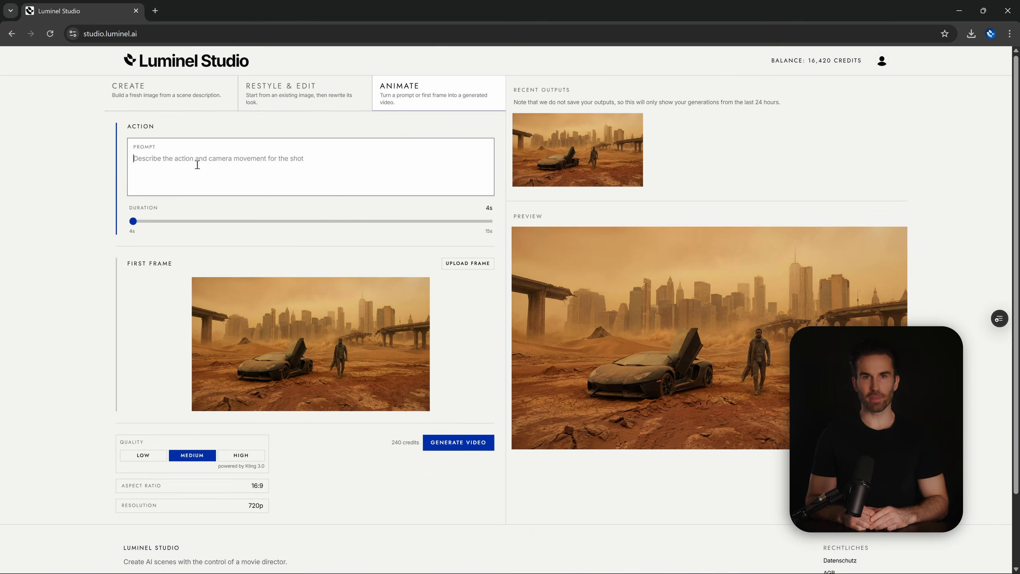
text(Slow forward walk toward camera. Scarf and loose fabric flutter in strong wind. A sandstorm swells behind him, clouds rising. Sand particles sweep across the ground as atmospheric haze thickens.)
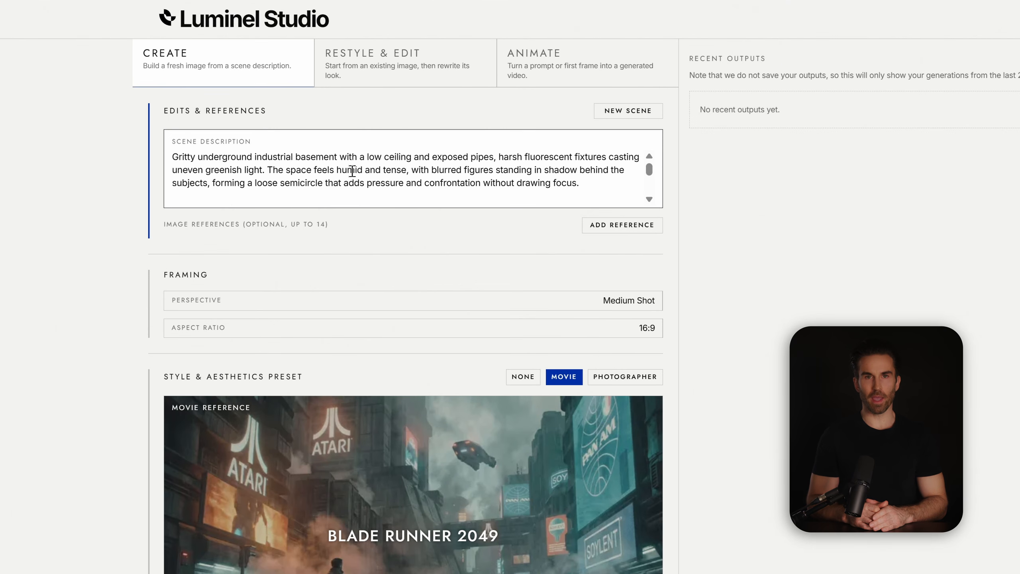
Add a character Face reference to the underground basement scene using the image Luminel-character-3.jpeg.
click(619, 224)
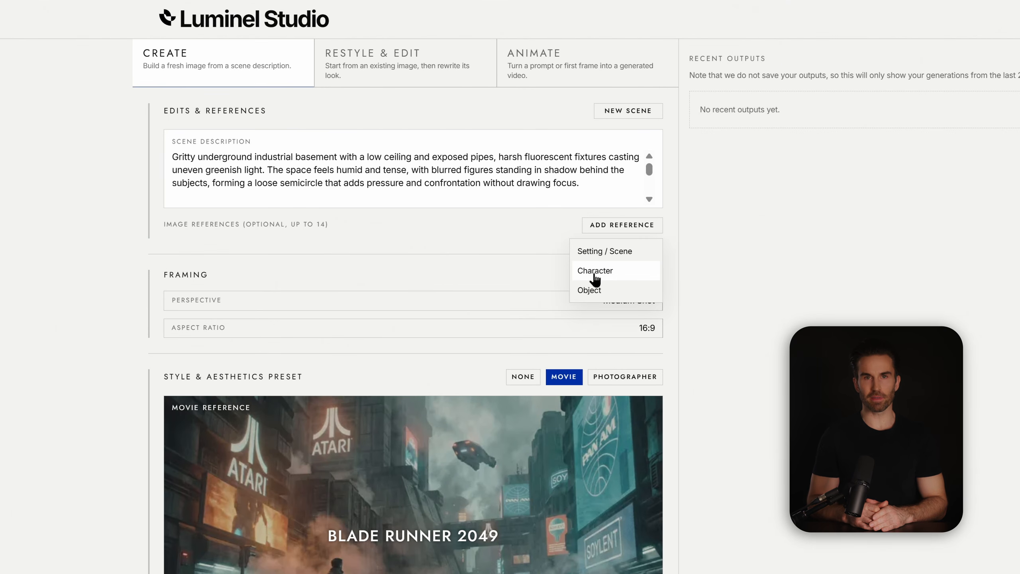
click(649, 270)
click(329, 298)
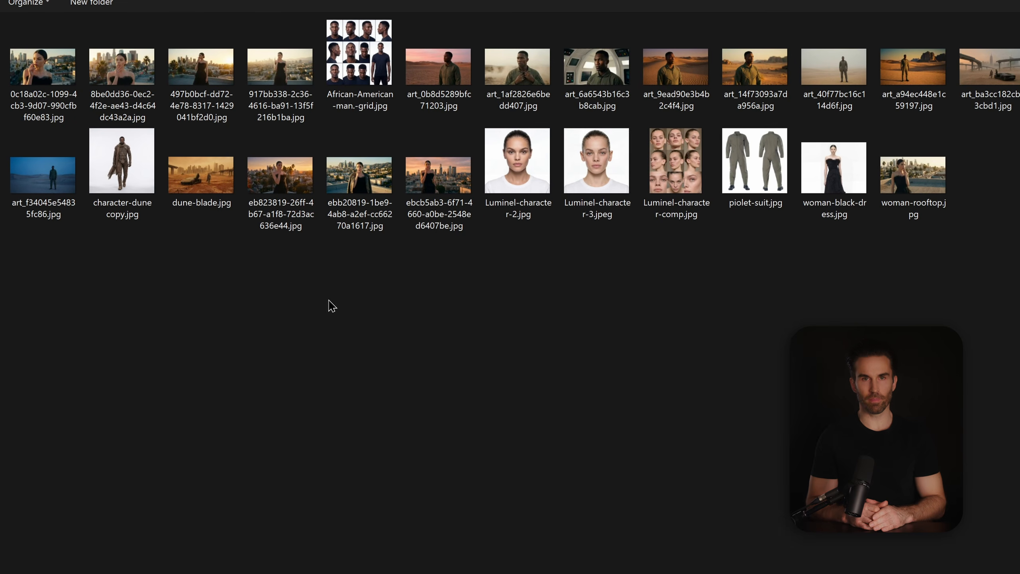
click(592, 186)
key(Return)
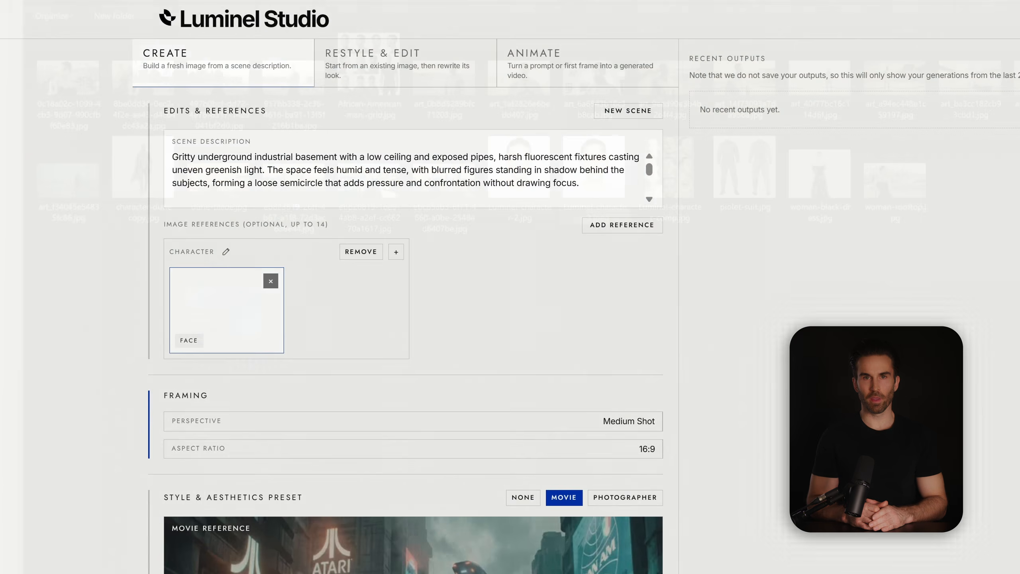
Add a second character with a Face reference using the image Luminel-character-2.jpeg.
click(647, 228)
click(607, 274)
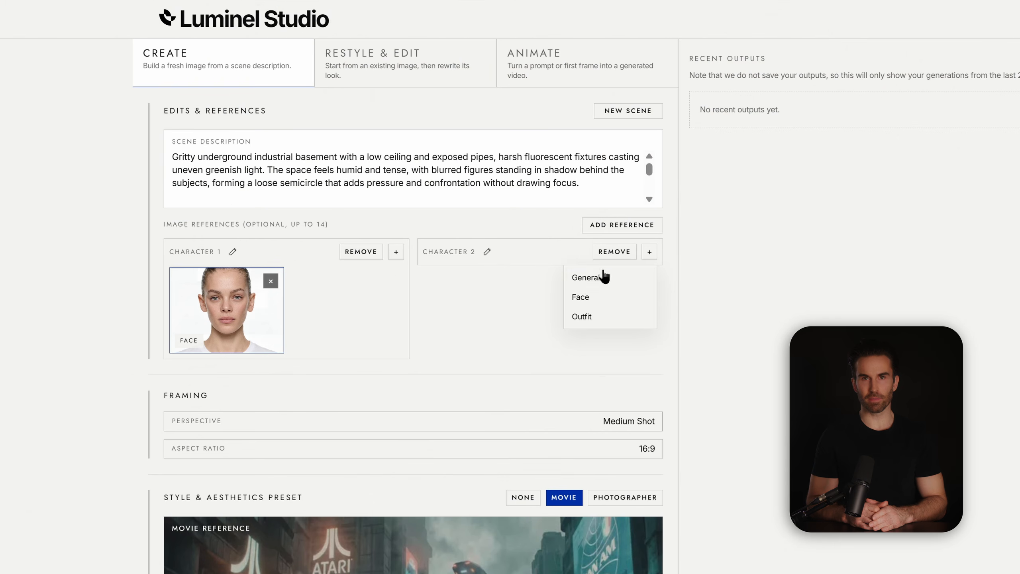
click(582, 299)
click(526, 174)
key(Return)
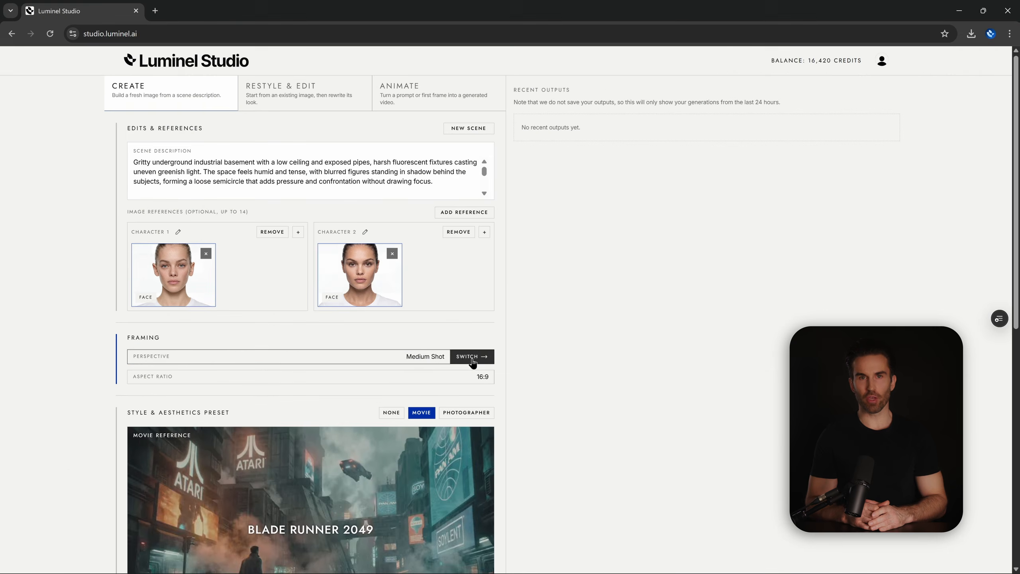
Frame the basement scene as a Medium Shot with a 16:9 aspect ratio.
click(630, 421)
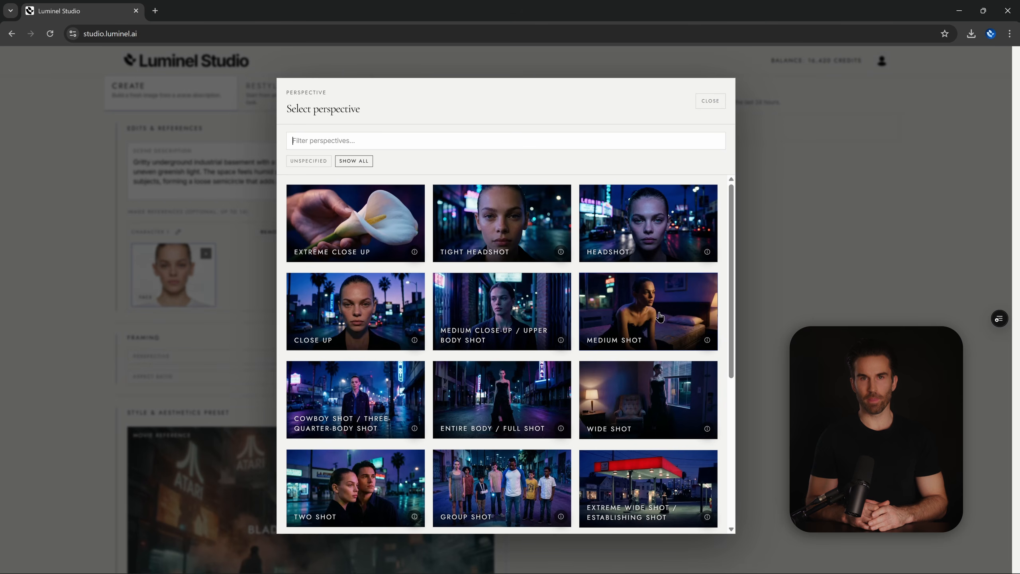
click(697, 337)
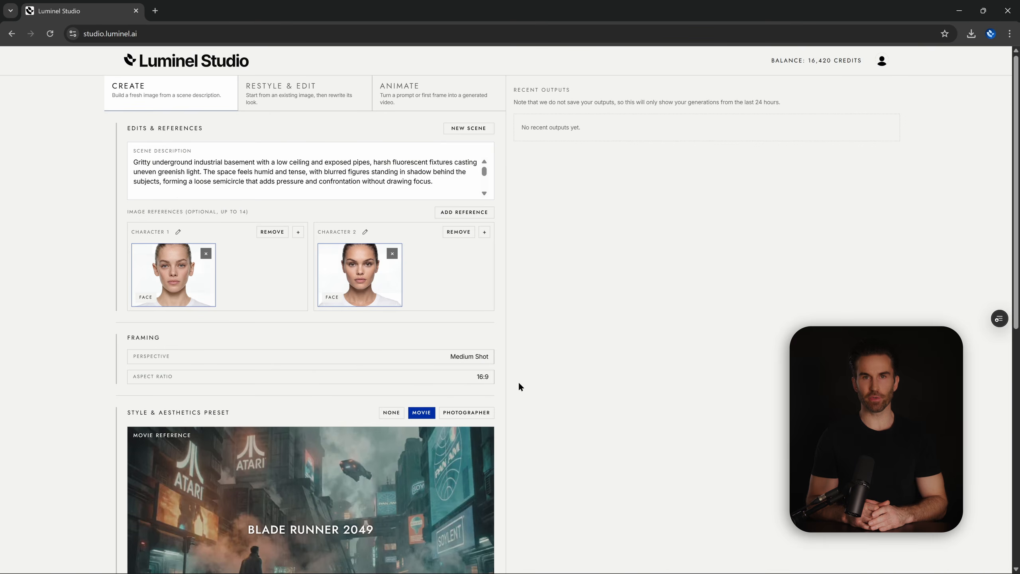
click(466, 377)
click(181, 397)
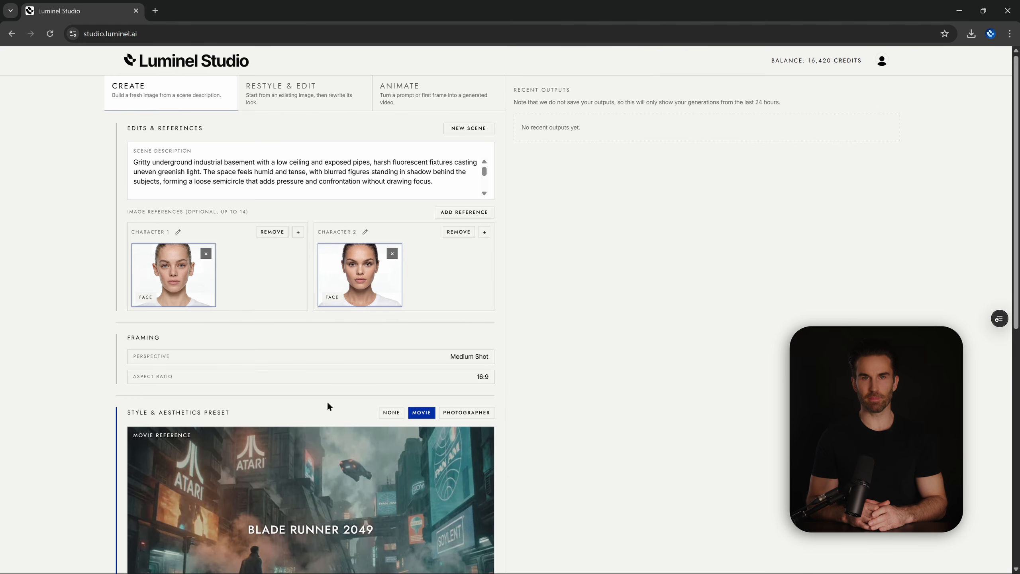
Set the basement scene's movie style reference to Fight Club.
scroll(571, 388, down, 5)
scroll(572, 393, down, 1)
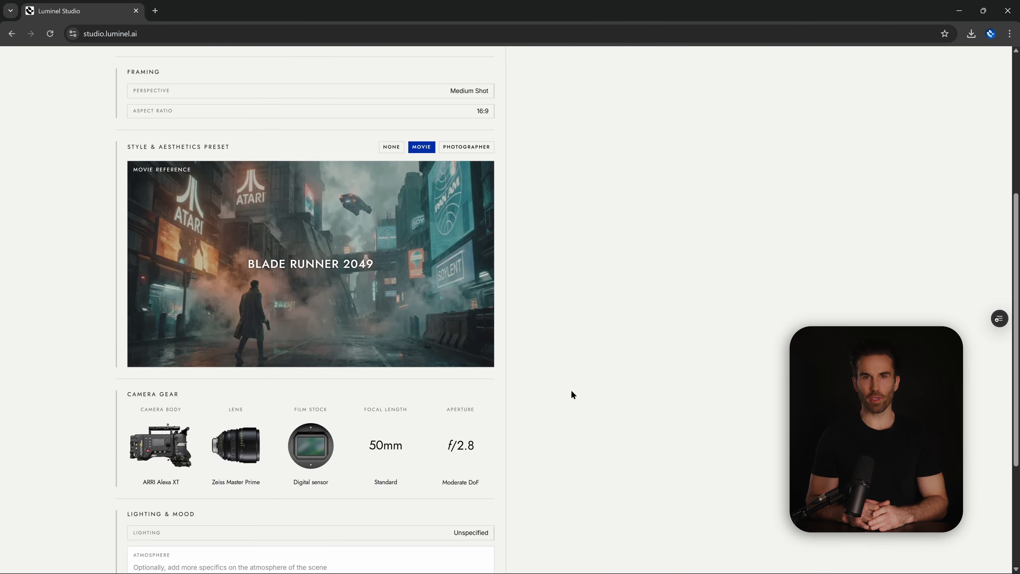
click(397, 351)
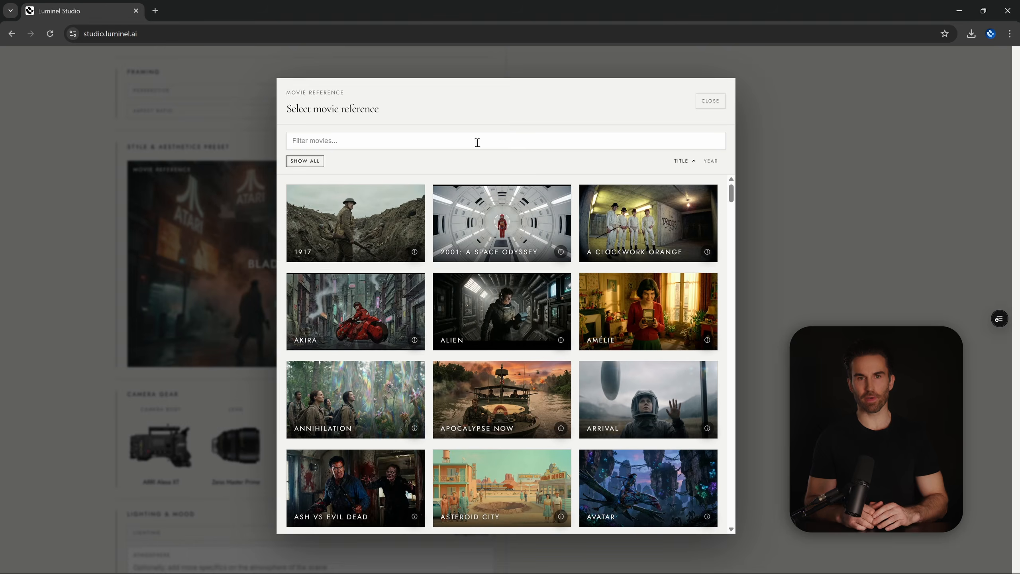
click(475, 140)
text(fi)
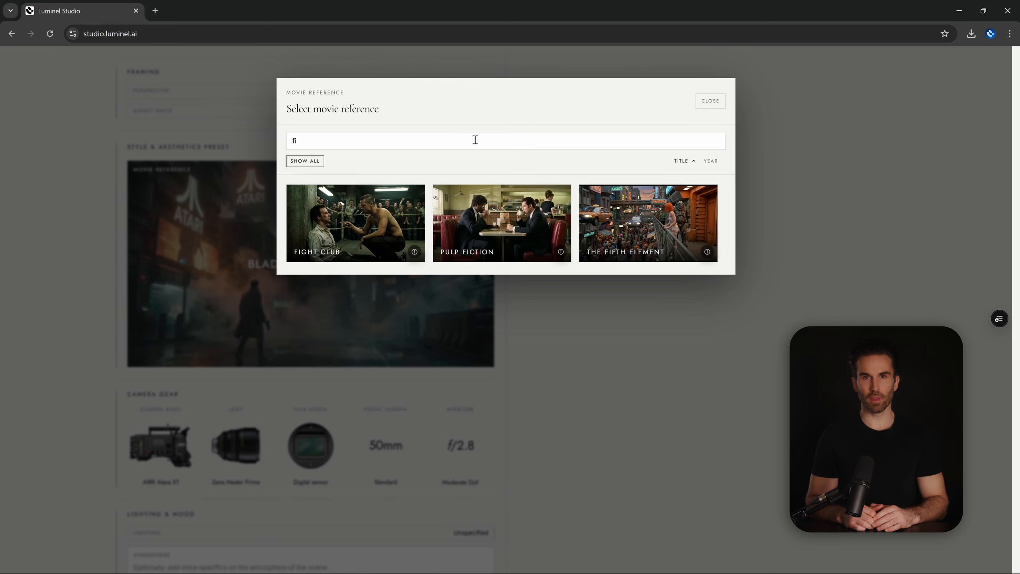
click(356, 224)
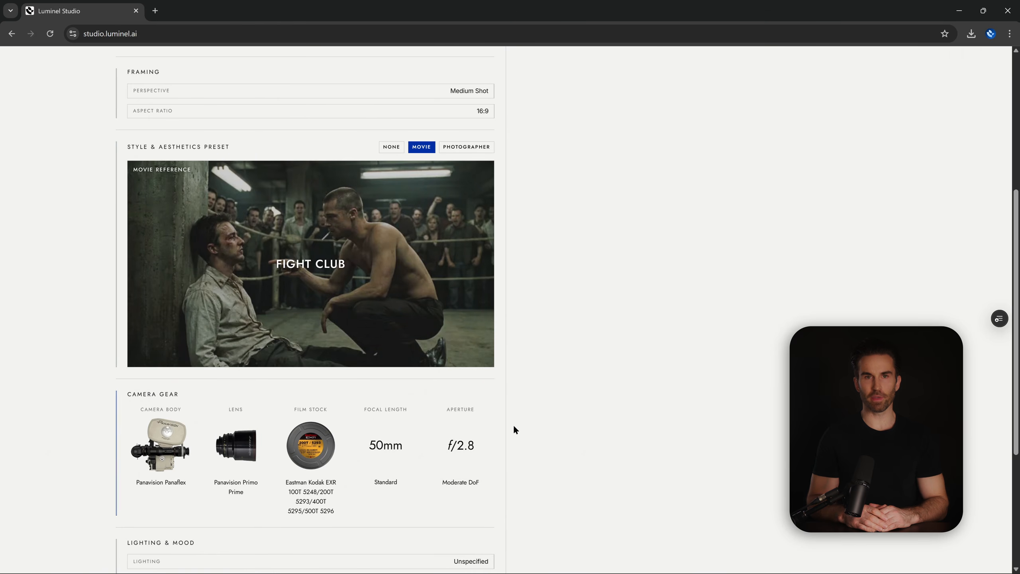
Set the camera's focal length to 40mm Classic Wide.
scroll(522, 435, down, 2)
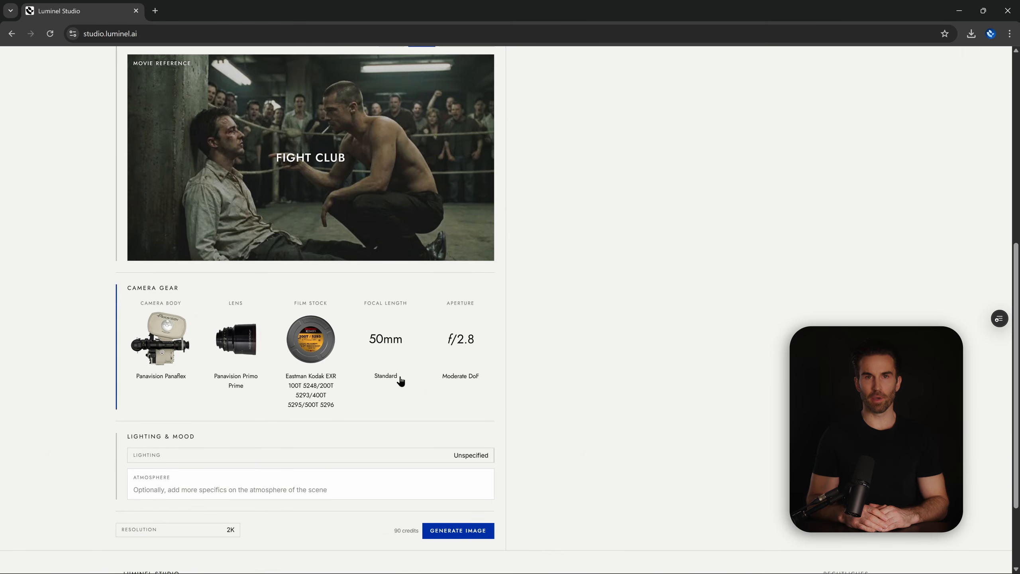
click(388, 346)
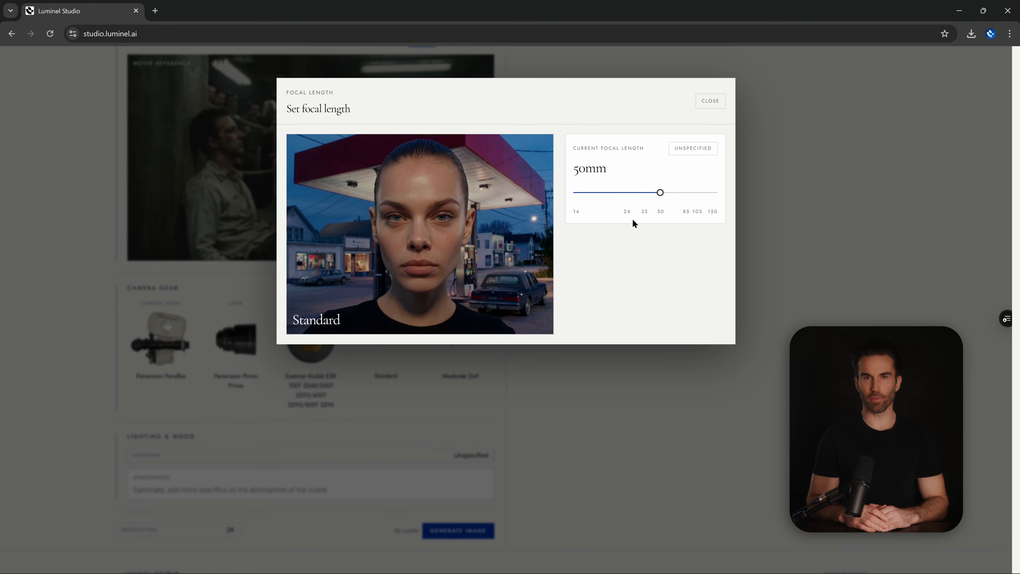
drag(662, 190, 650, 191)
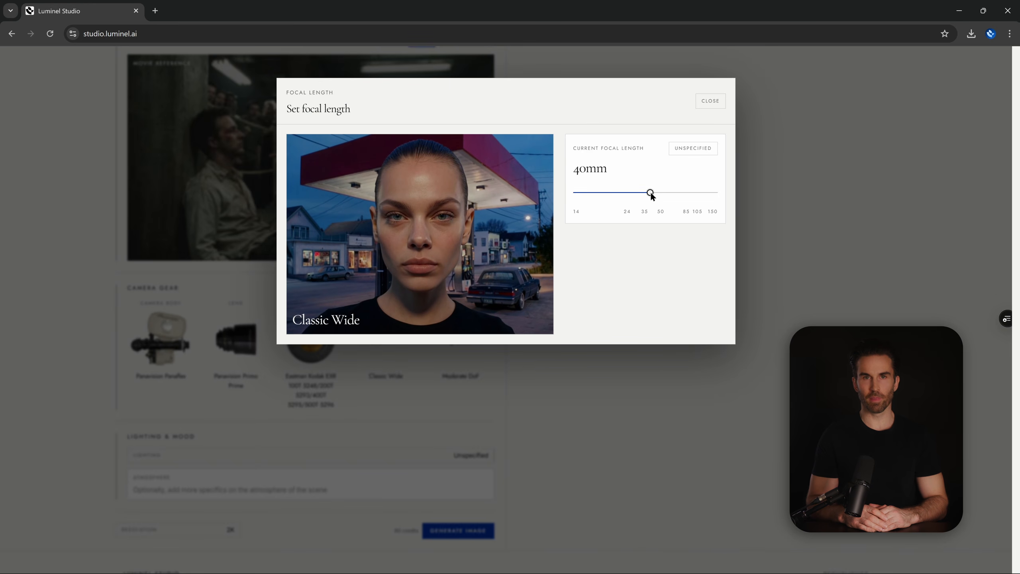
click(707, 104)
Set the aperture to f/1.8 Shallow DoF and generate the basement image twice.
click(464, 341)
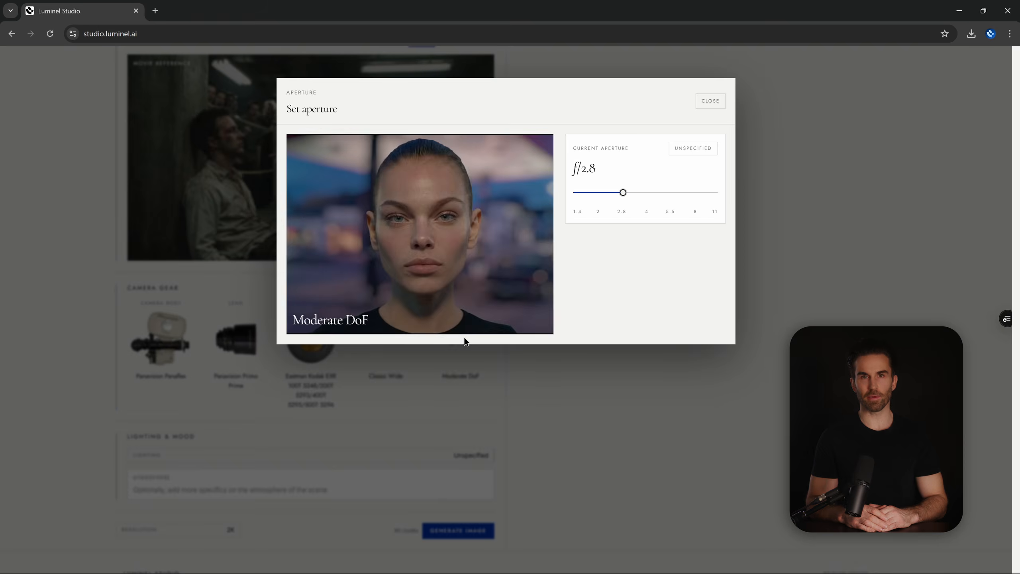
drag(623, 191, 593, 193)
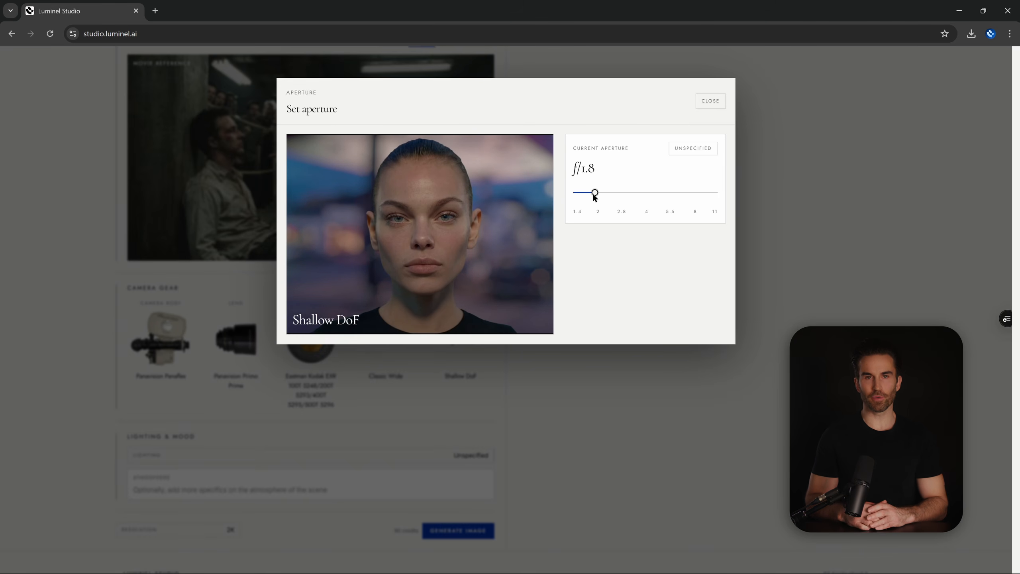
click(704, 102)
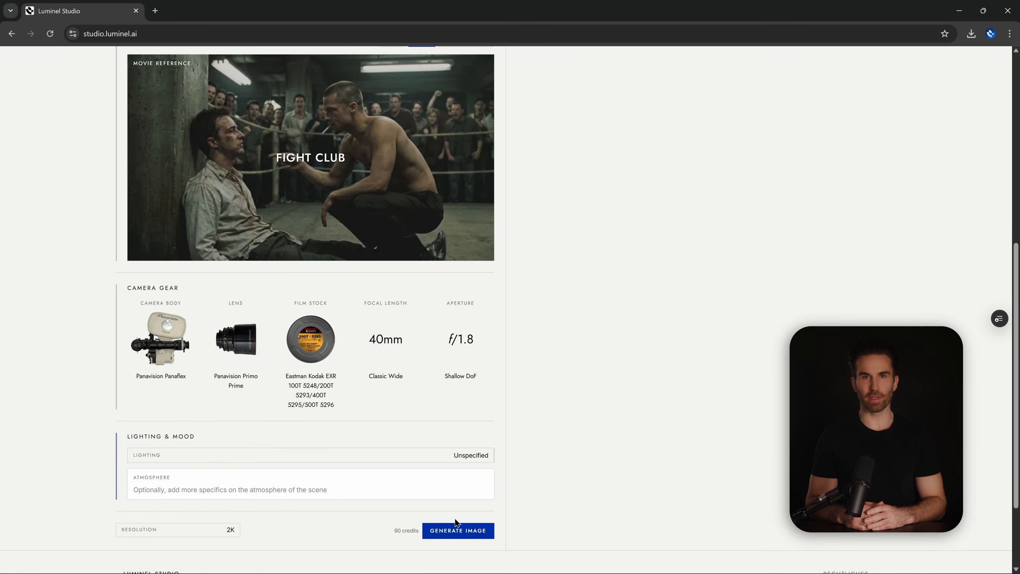
click(450, 530)
click(451, 531)
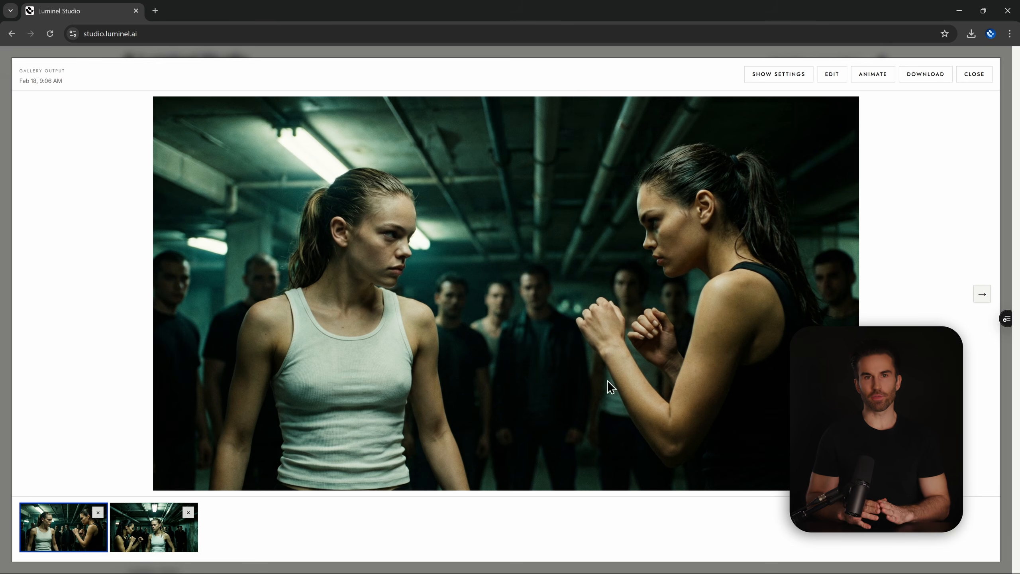
Prepare a 6-second, High-quality animation of the first basement image, prompting the woman in the white tank top to slowly raise her fists from 0s to 2s.
click(874, 76)
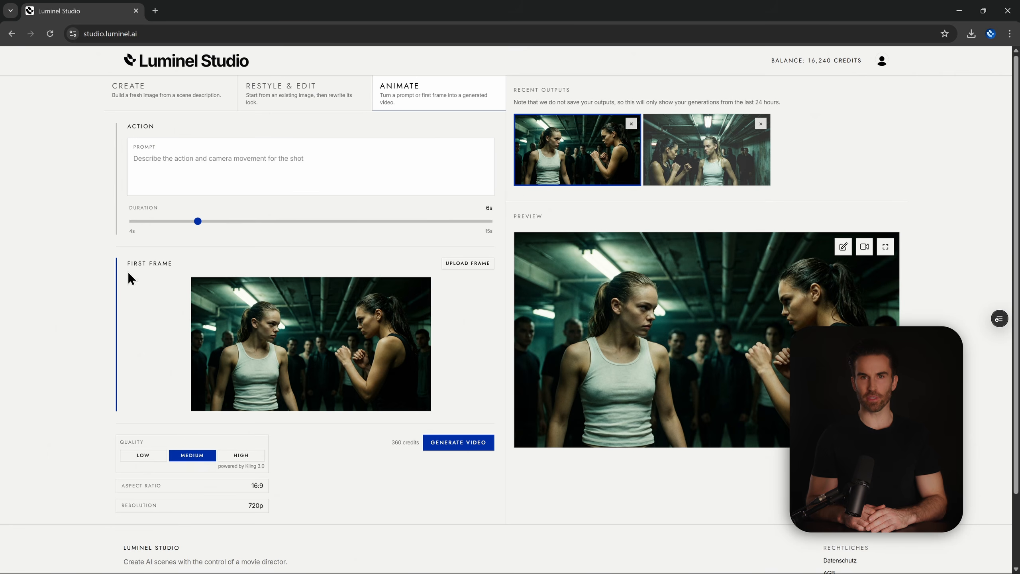
click(326, 172)
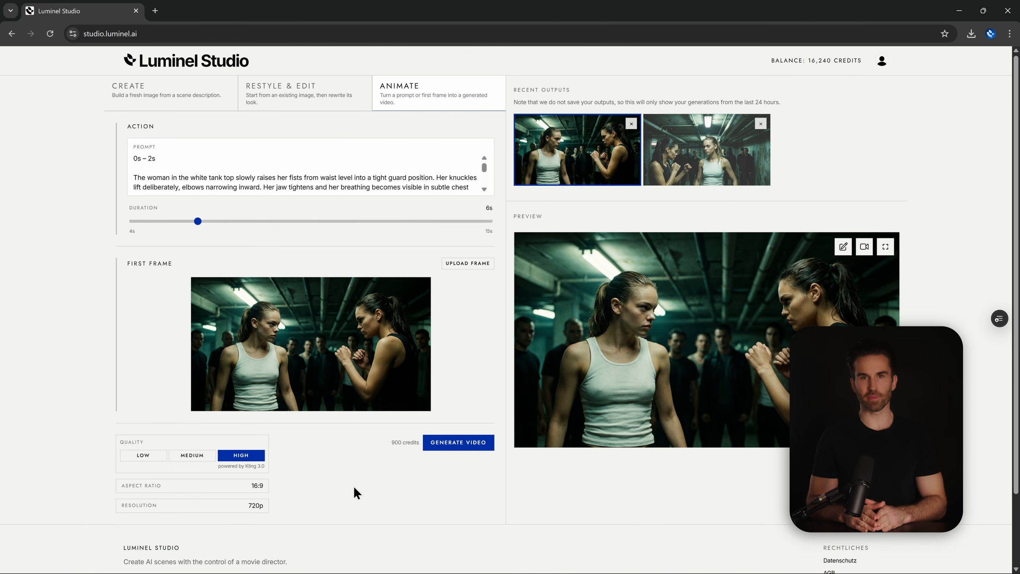
mouse_move(257, 495)
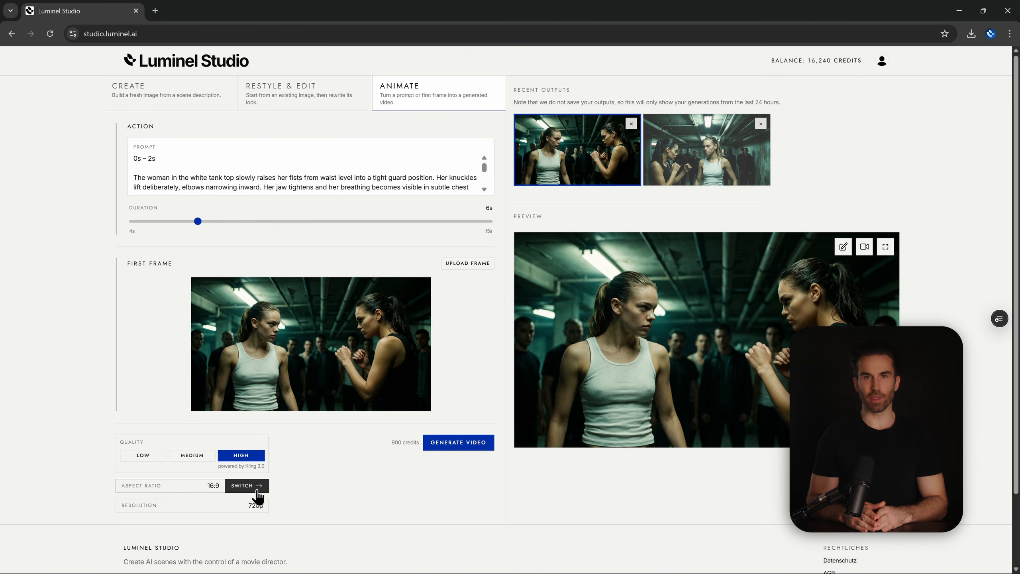